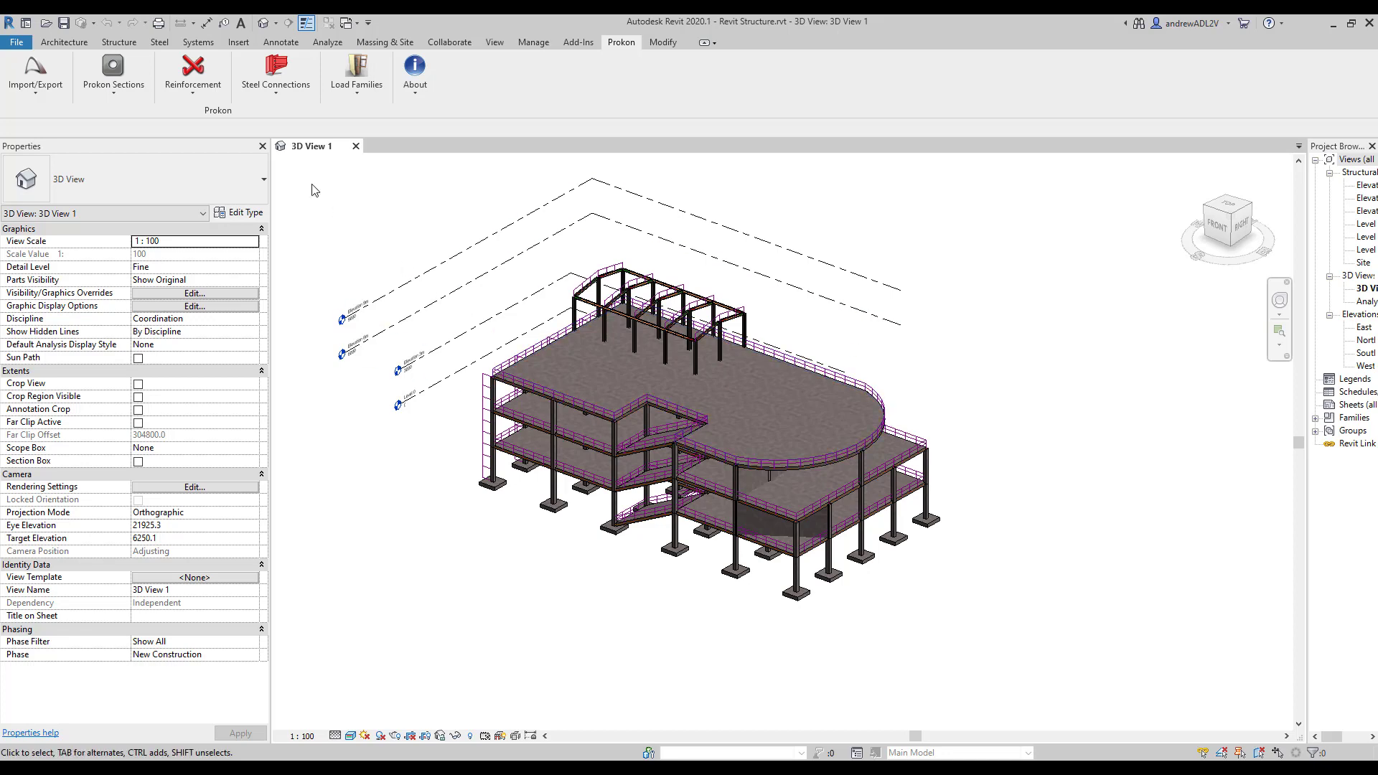
Step: Export the whole Revit structure to Export.Sumo, overwriting the old file; all 209 objects are exported
{"action": "left_click_drag", "start_coordinate": [277, 159], "coordinate": [1016, 643]}
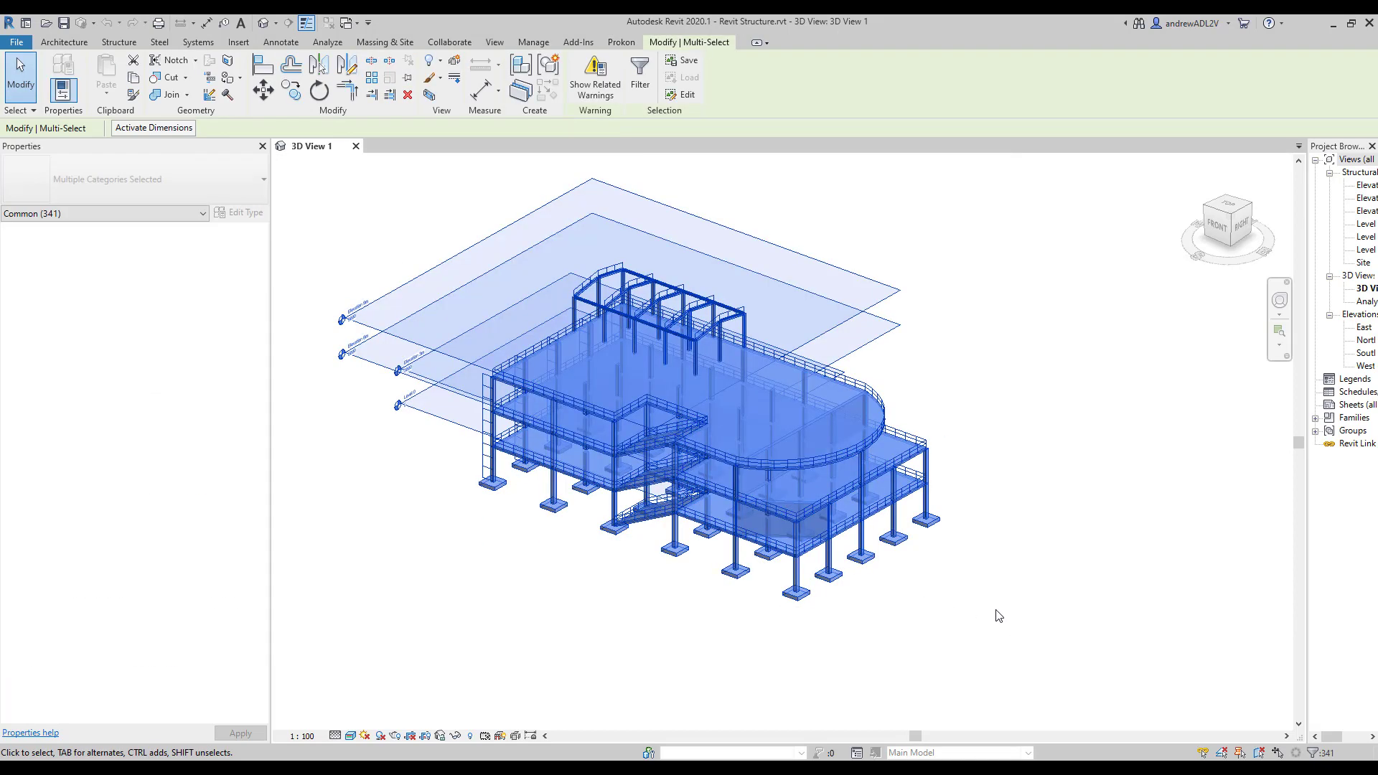
{"action": "left_click", "coordinate": [621, 42]}
{"action": "left_click", "coordinate": [36, 79]}
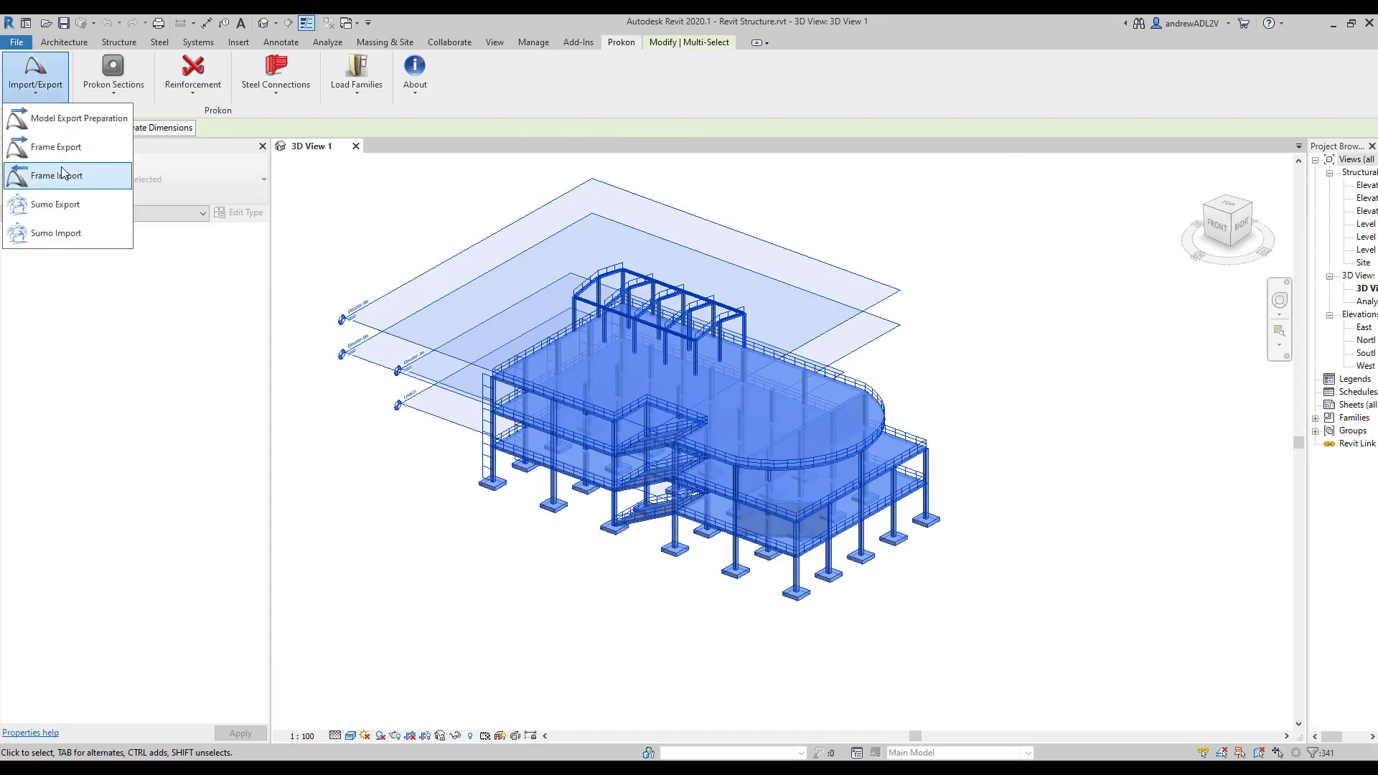
{"action": "left_click", "coordinate": [70, 202]}
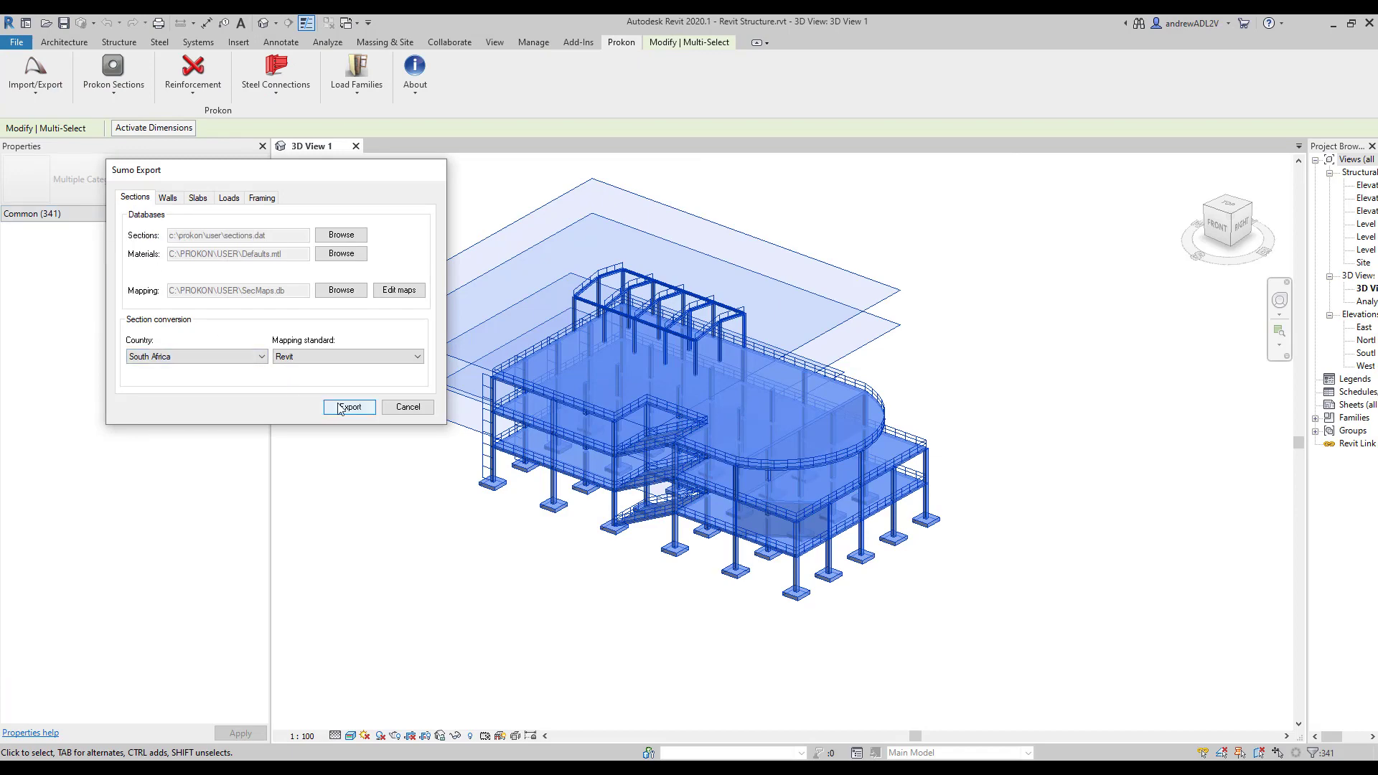
{"action": "left_click", "coordinate": [340, 407]}
{"action": "double_click", "coordinate": [301, 280]}
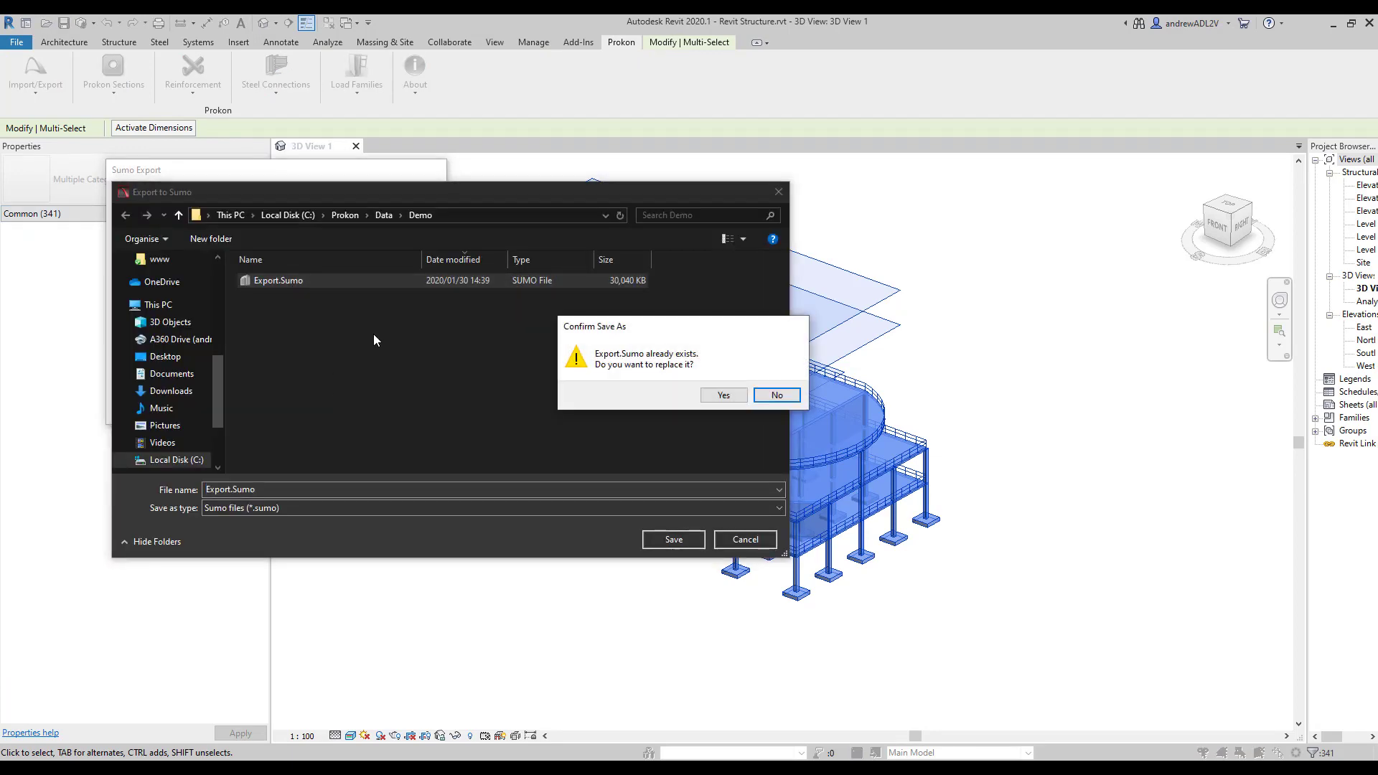
{"action": "left_click", "coordinate": [722, 396]}
{"action": "left_click", "coordinate": [81, 109]}
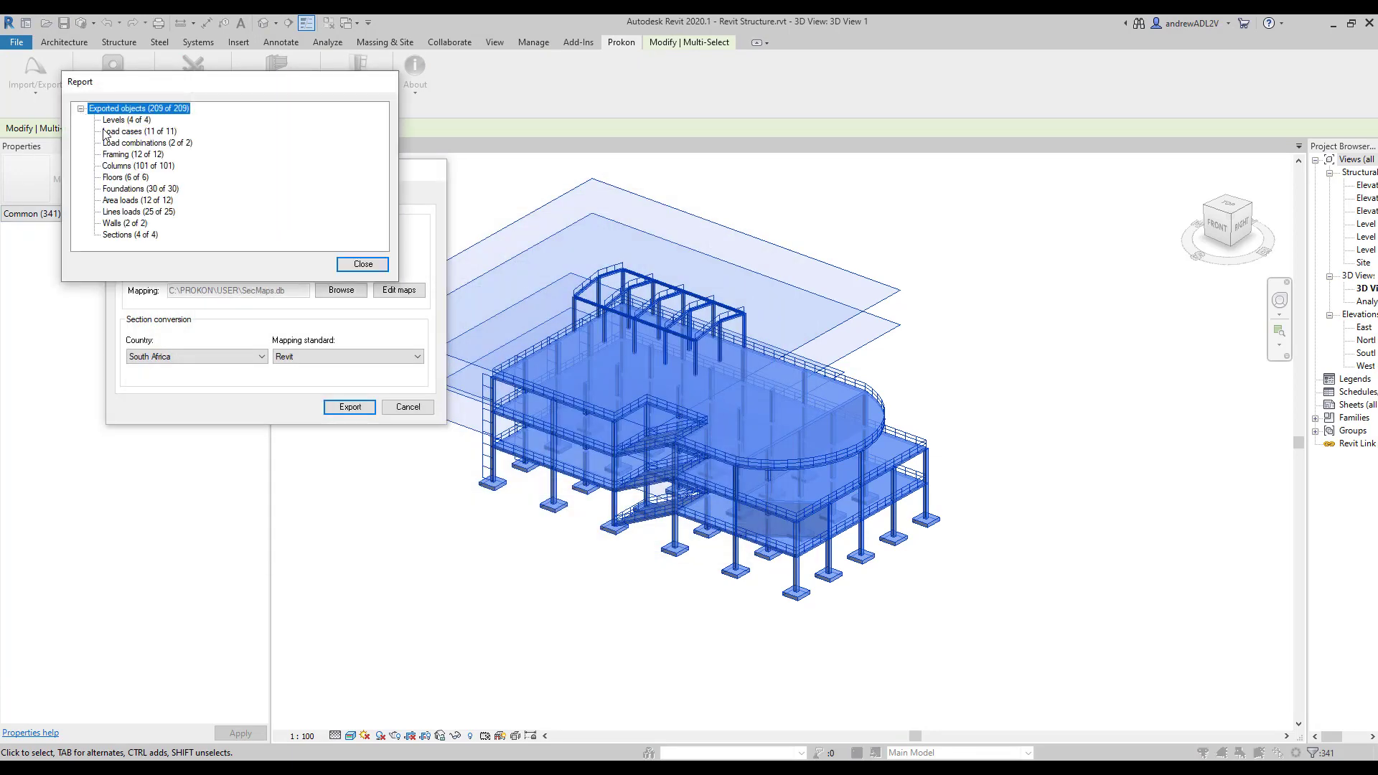
{"action": "left_click", "coordinate": [362, 265]}
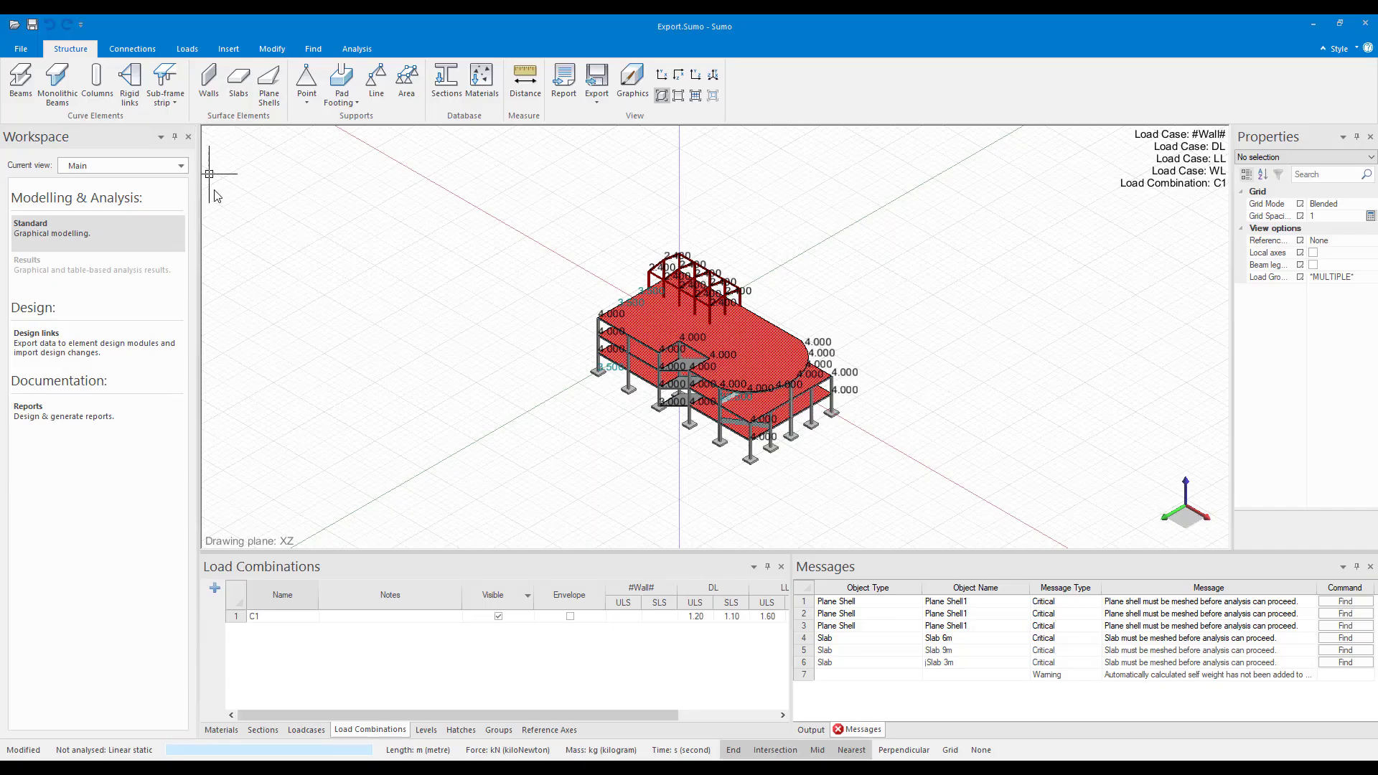
Step: Turn on self weight for the DL load case
{"action": "left_click", "coordinate": [623, 616]}
{"action": "left_click", "coordinate": [660, 616]}
{"action": "left_click", "coordinate": [306, 729]}
{"action": "left_click", "coordinate": [570, 601]}
Step: Mesh the whole model, then select everything and inspect the 30 pad footings
{"action": "left_click", "coordinate": [272, 48]}
{"action": "left_click", "coordinate": [422, 85]}
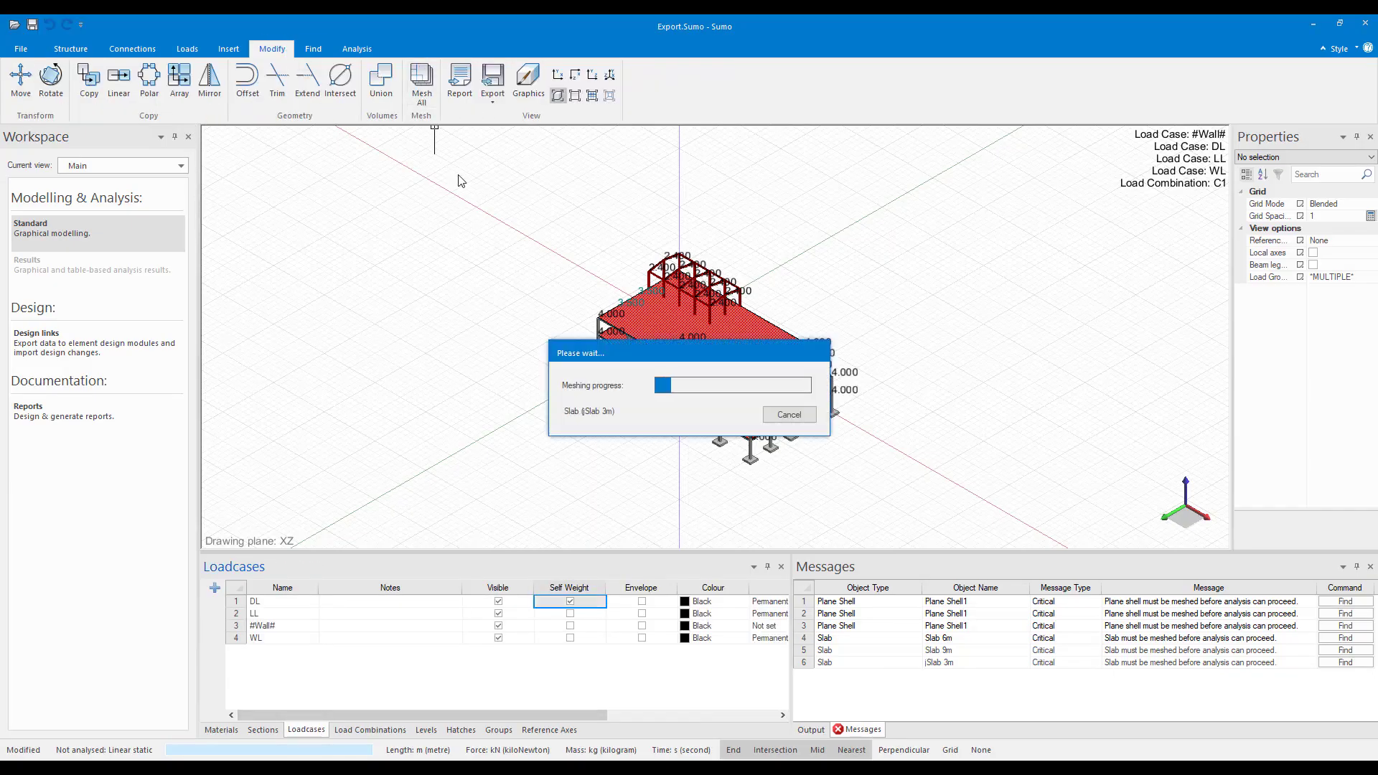
{"action": "key", "text": "ctrl+a"}
{"action": "left_click", "coordinate": [1371, 156]}
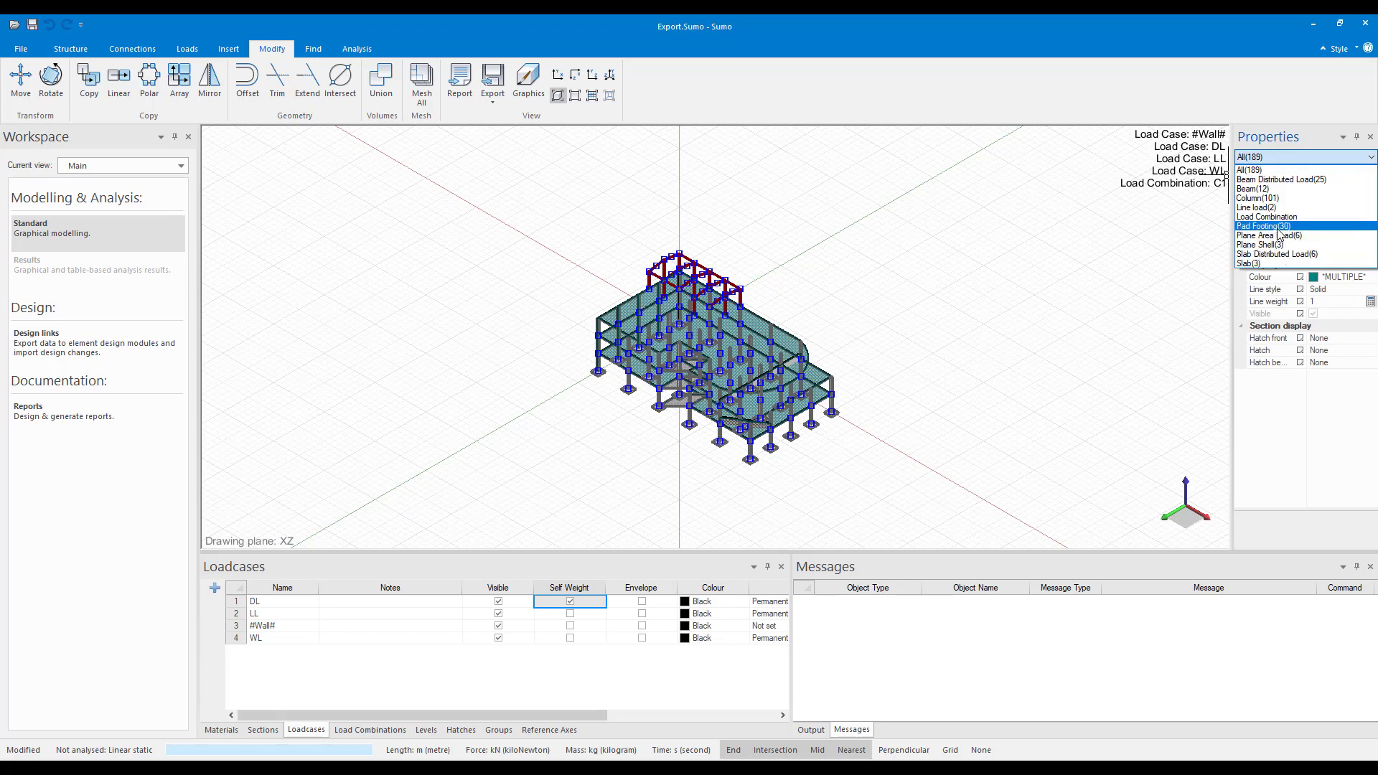
{"action": "left_click", "coordinate": [1285, 226]}
Step: Solve the linear static analysis, saving changes to Export.Sumo first
{"action": "left_click", "coordinate": [357, 48]}
{"action": "left_click", "coordinate": [21, 79]}
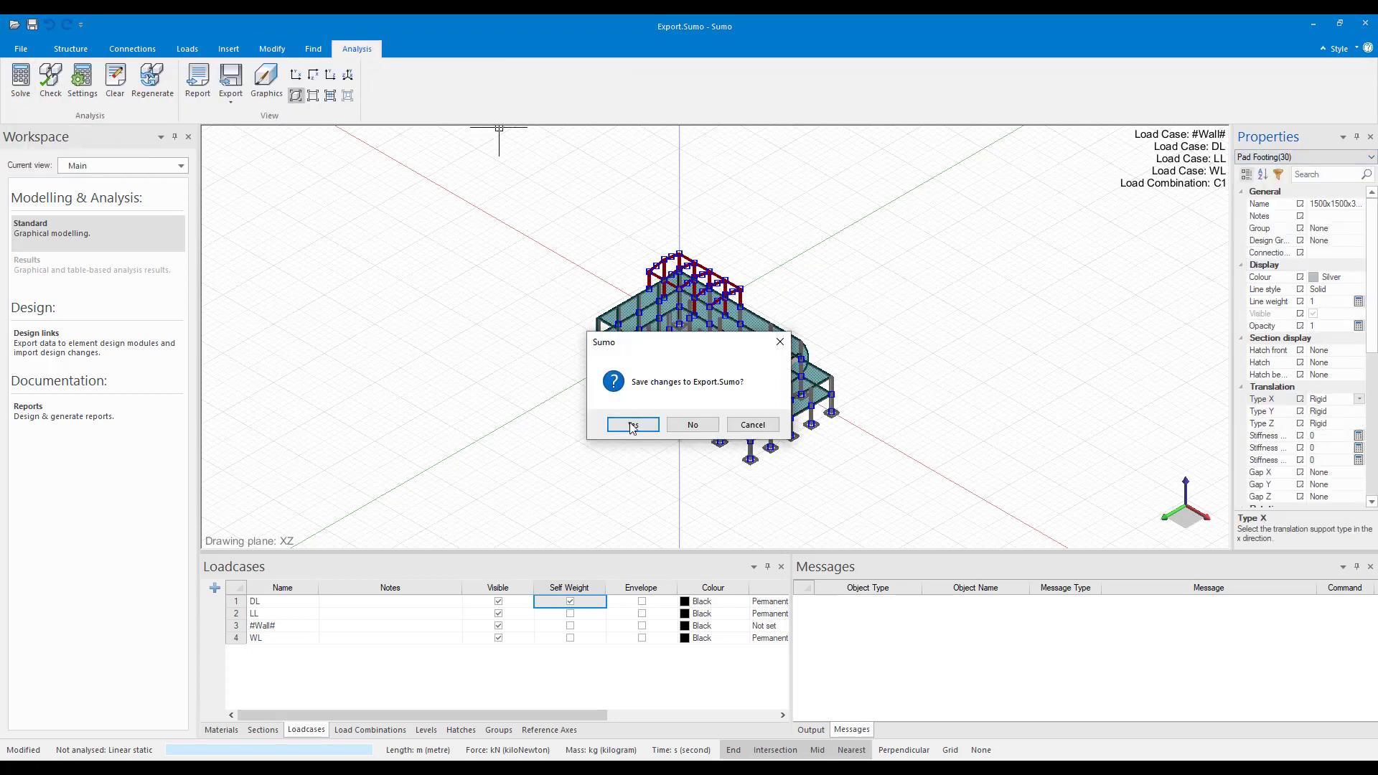
{"action": "left_click", "coordinate": [628, 428]}
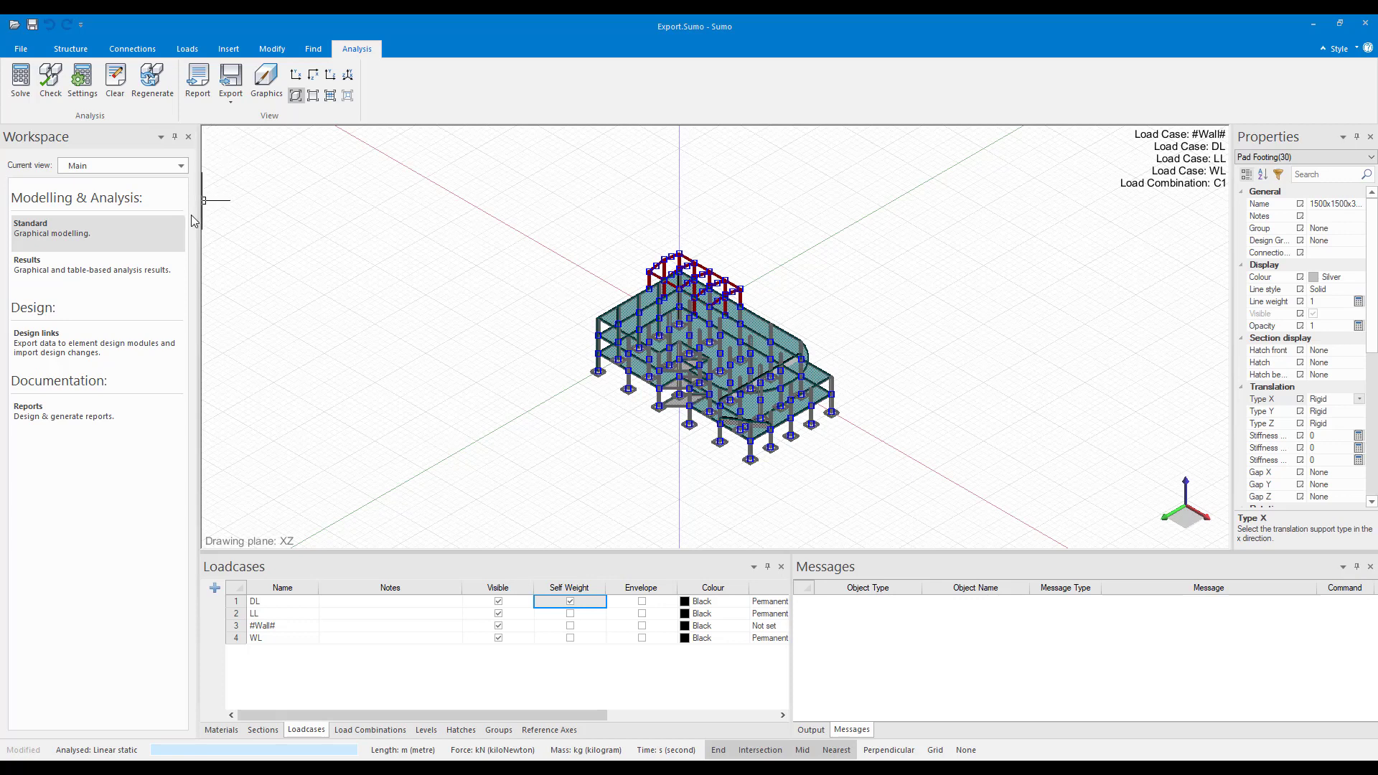
Step: Review the displacement, support reaction and beam axial force results
{"action": "left_click", "coordinate": [147, 267]}
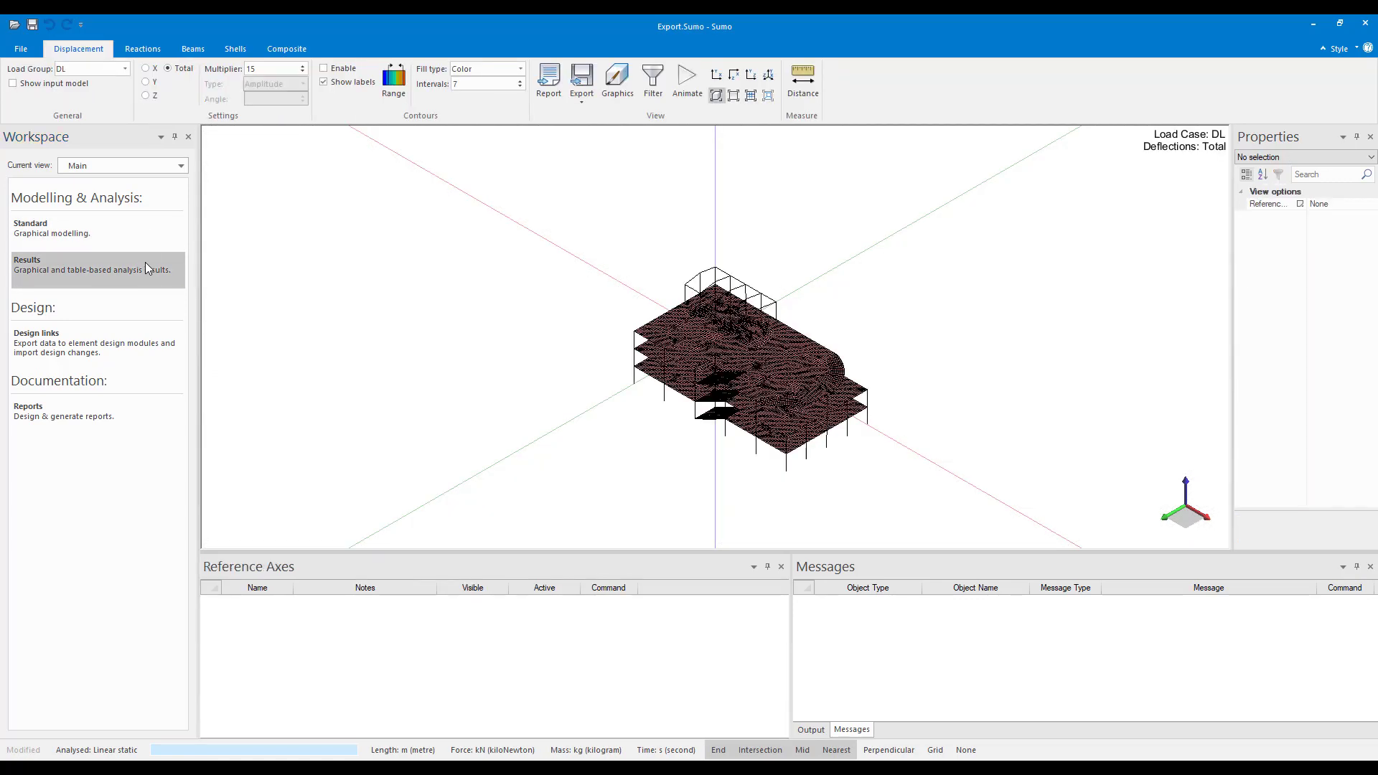
{"action": "left_click", "coordinate": [127, 49]}
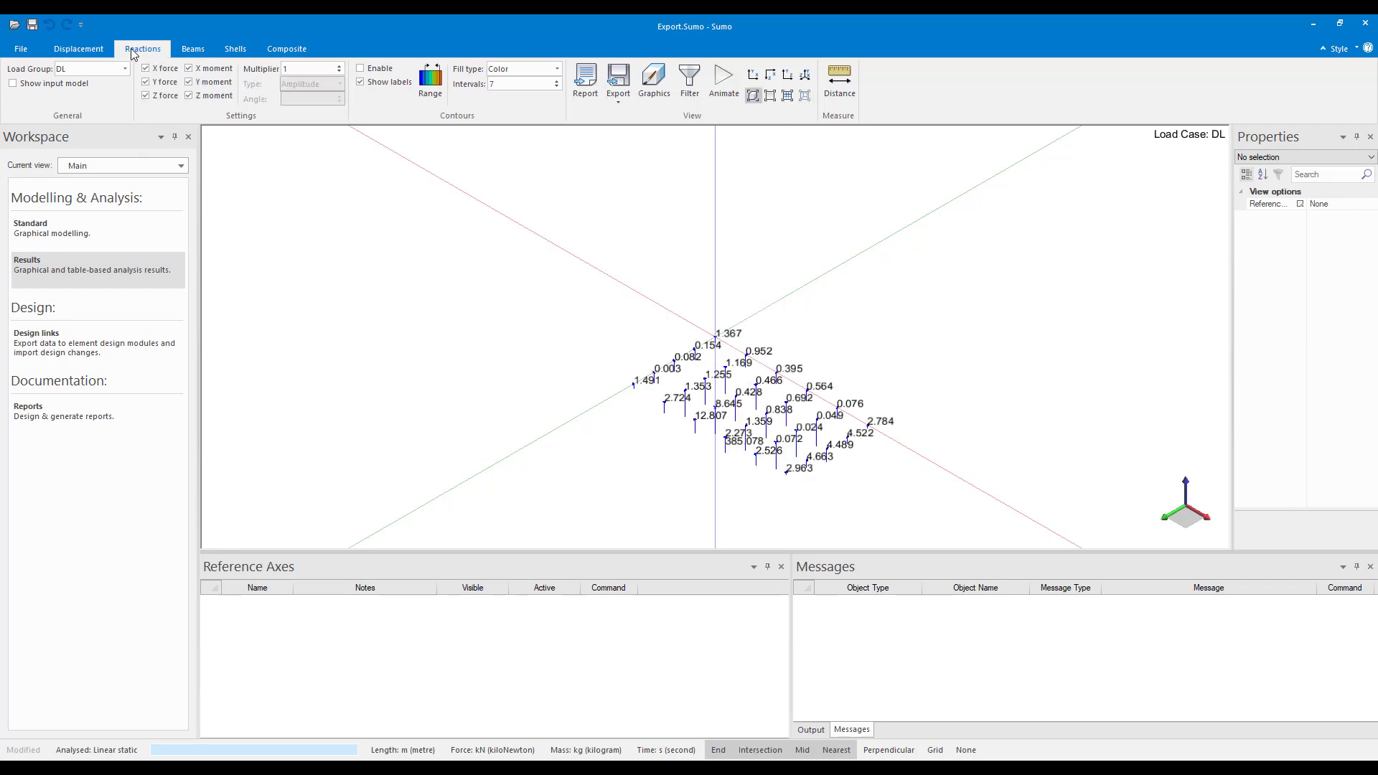
{"action": "left_click", "coordinate": [193, 50]}
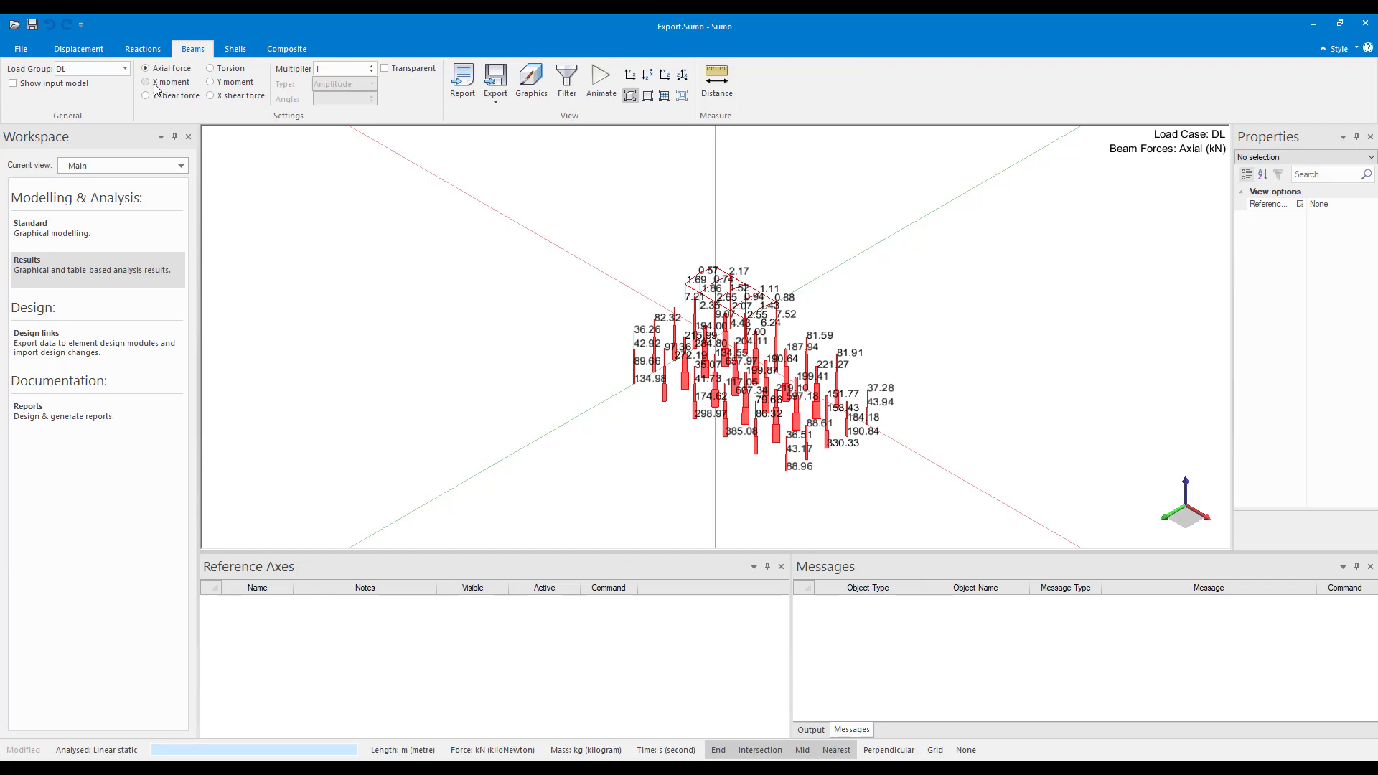
{"action": "left_click", "coordinate": [231, 50]}
Step: Plot the shell Moment x and Moment y contours
{"action": "left_click", "coordinate": [258, 84]}
{"action": "left_click", "coordinate": [248, 97]}
{"action": "left_click", "coordinate": [257, 85]}
{"action": "left_click", "coordinate": [248, 113]}
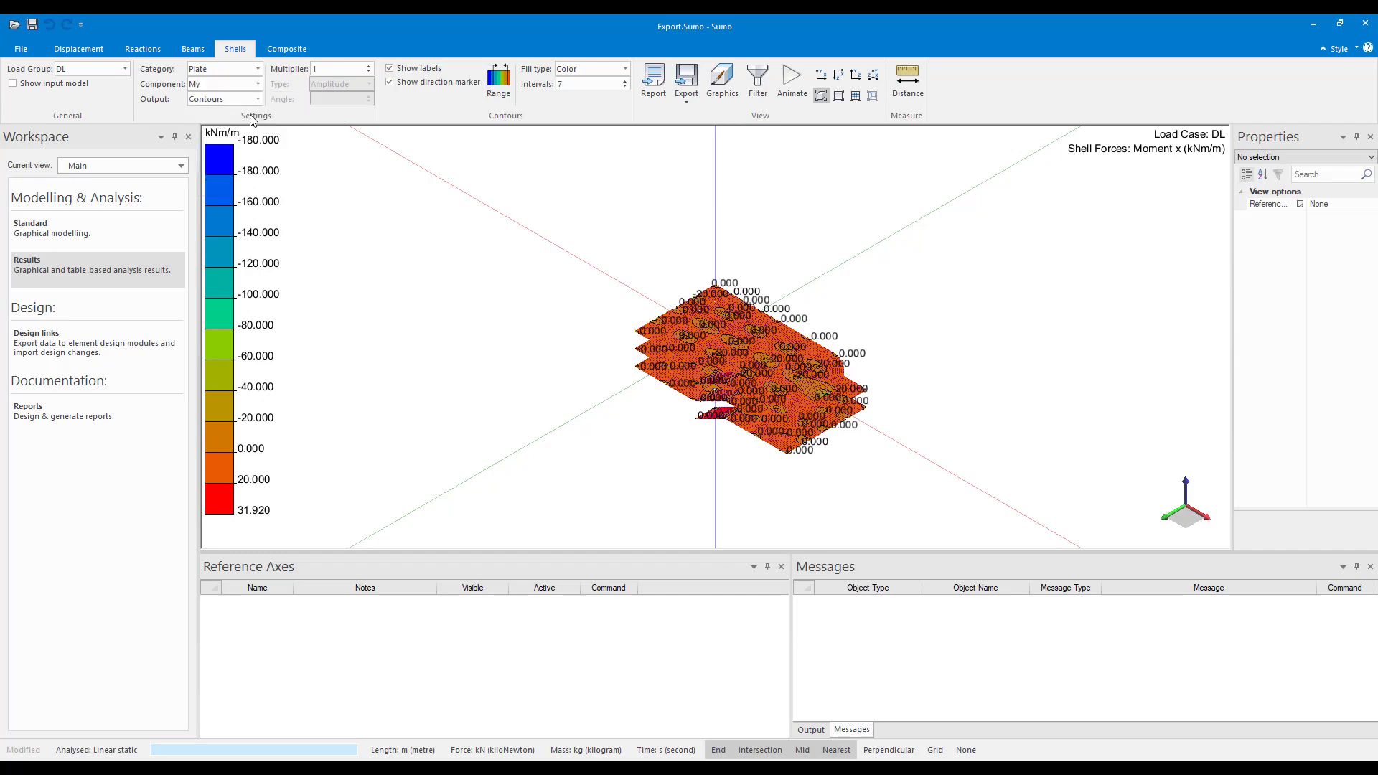
Step: Show the Reinforcement category's Mx' bottom contours on the slabs
{"action": "left_click", "coordinate": [257, 69]}
{"action": "left_click", "coordinate": [243, 117]}
{"action": "left_click", "coordinate": [258, 84]}
{"action": "left_click", "coordinate": [249, 115]}
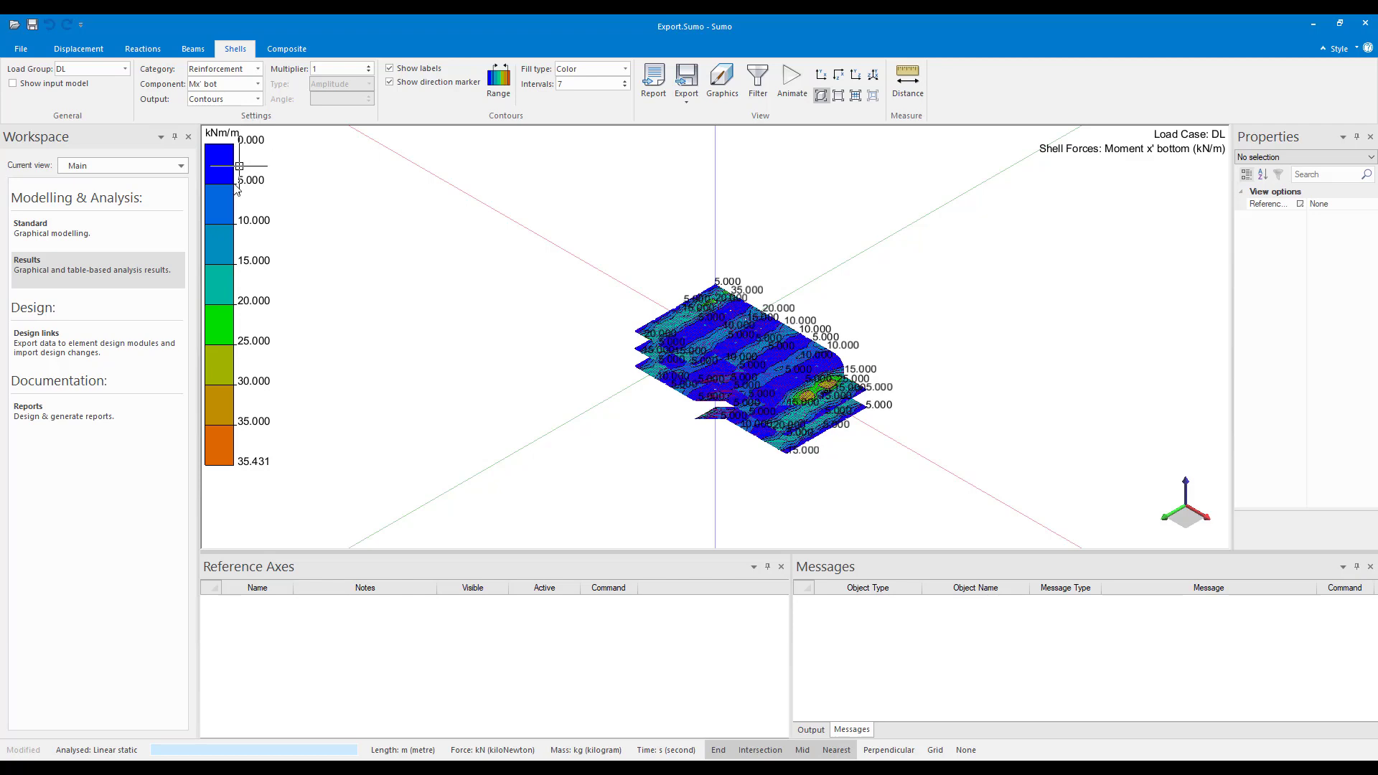
{"action": "left_click", "coordinate": [110, 342]}
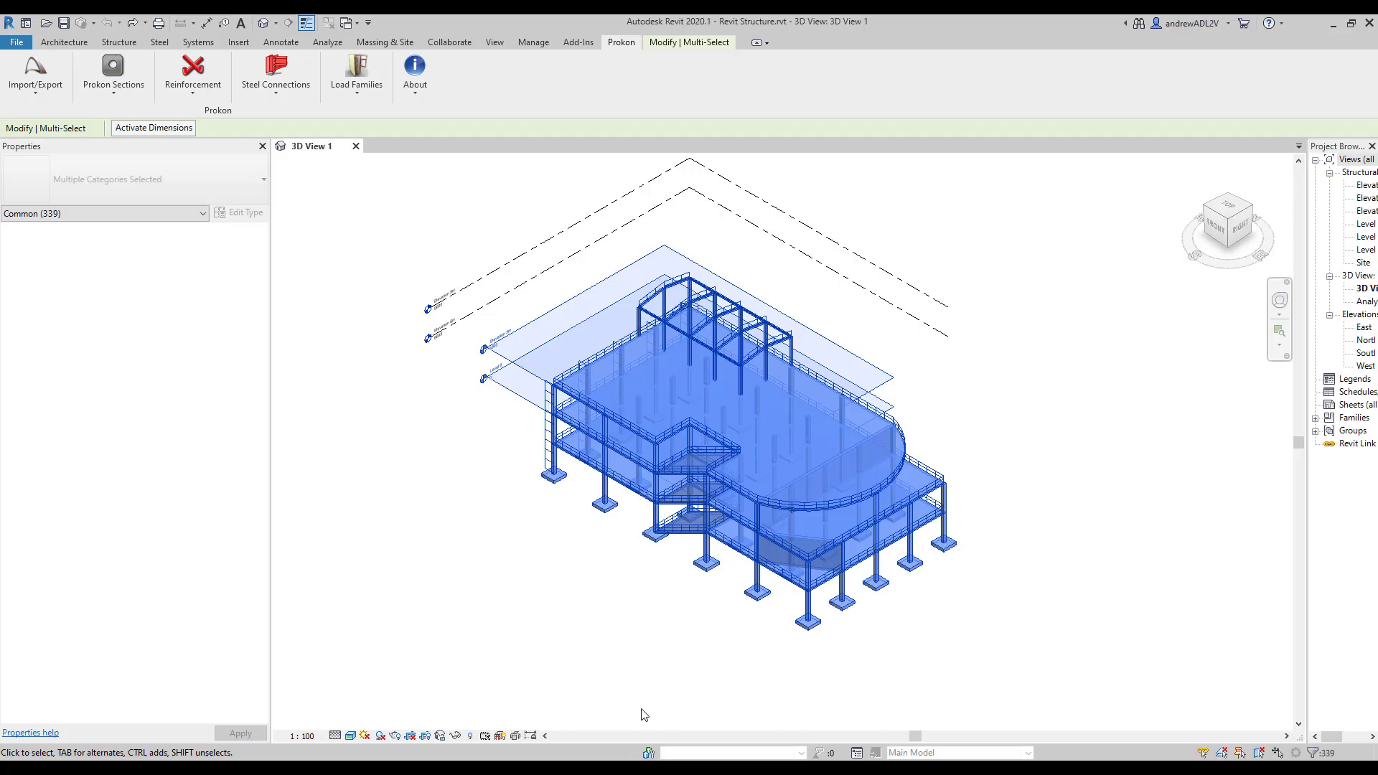
Step: Switch back to Revit's 3D View 1 of the structure
{"action": "left_click", "coordinate": [638, 621]}
Step: Import Export.Sumo back into Revit (54 added, 174 updated) and accept the duplicate-Mark warnings
{"action": "middle_click_drag", "start_coordinate": [660, 544], "coordinate": [656, 529]}
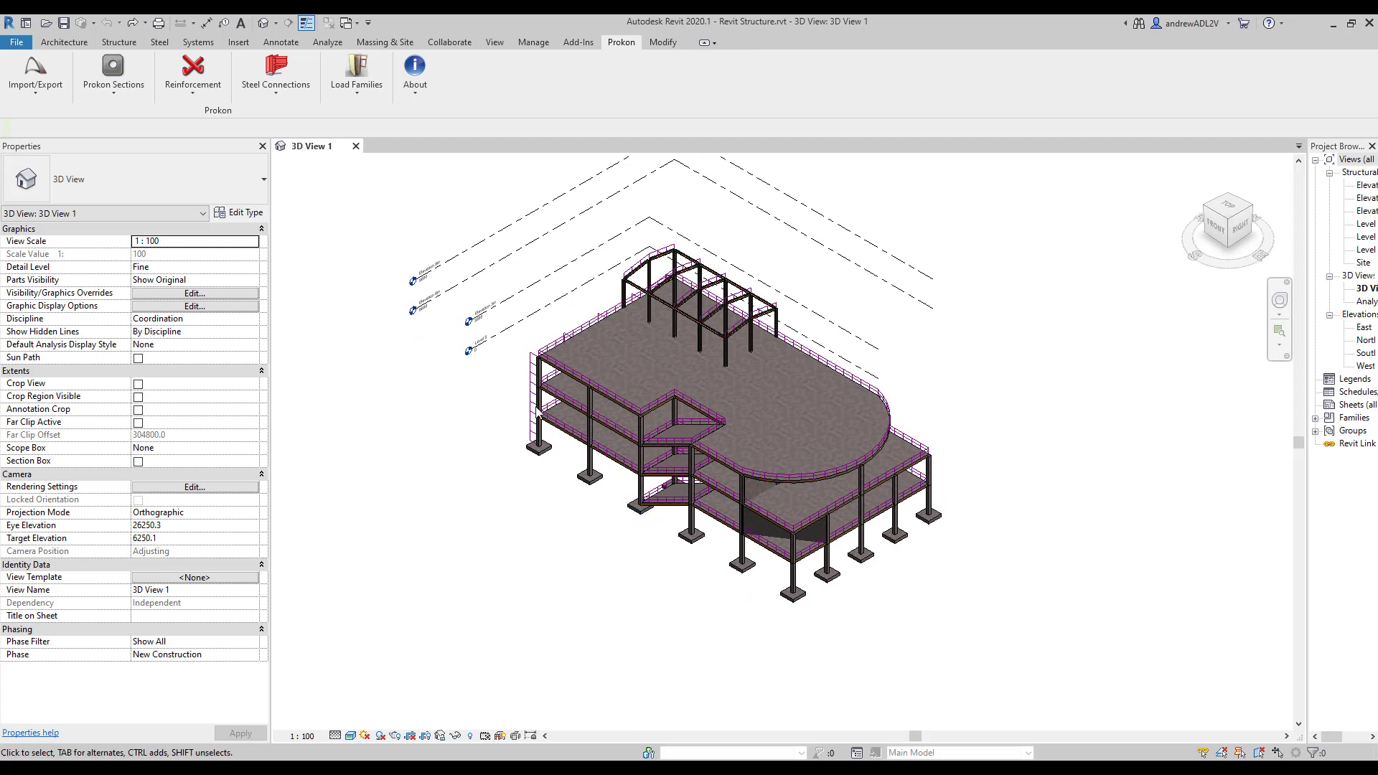
{"action": "left_click", "coordinate": [53, 75]}
{"action": "left_click", "coordinate": [80, 224]}
{"action": "double_click", "coordinate": [182, 115]}
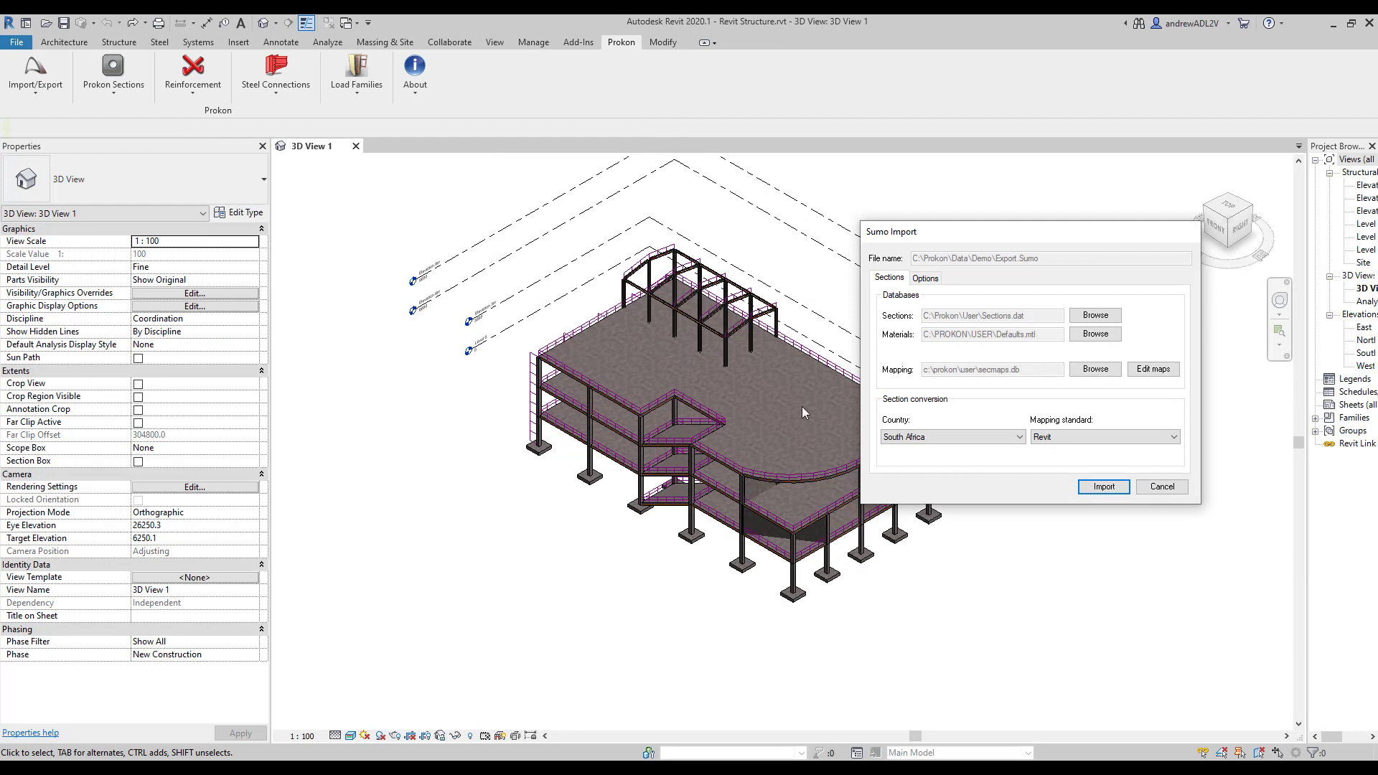
{"action": "left_click", "coordinate": [1105, 494]}
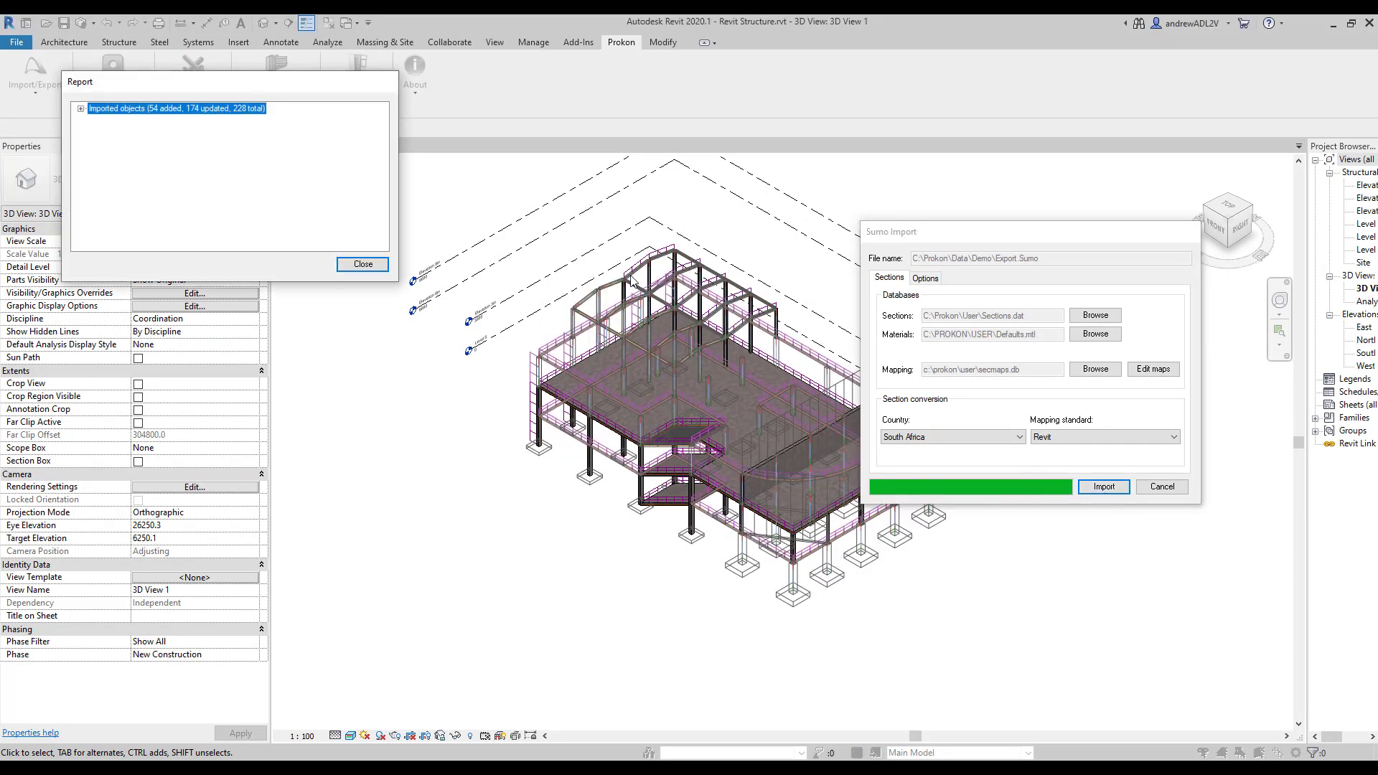
{"action": "left_click", "coordinate": [80, 109]}
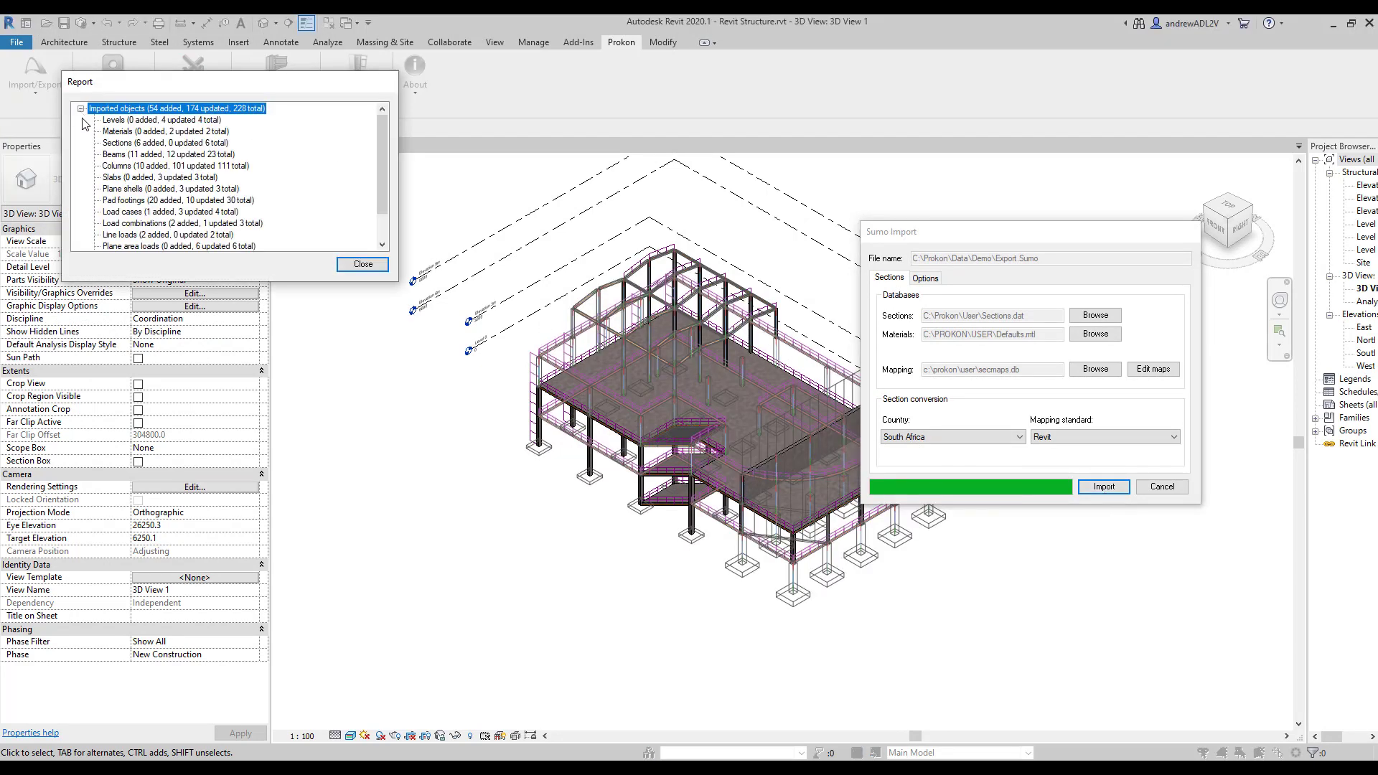
{"action": "scroll", "coordinate": [84, 124], "scroll_direction": "down", "scroll_amount": 1}
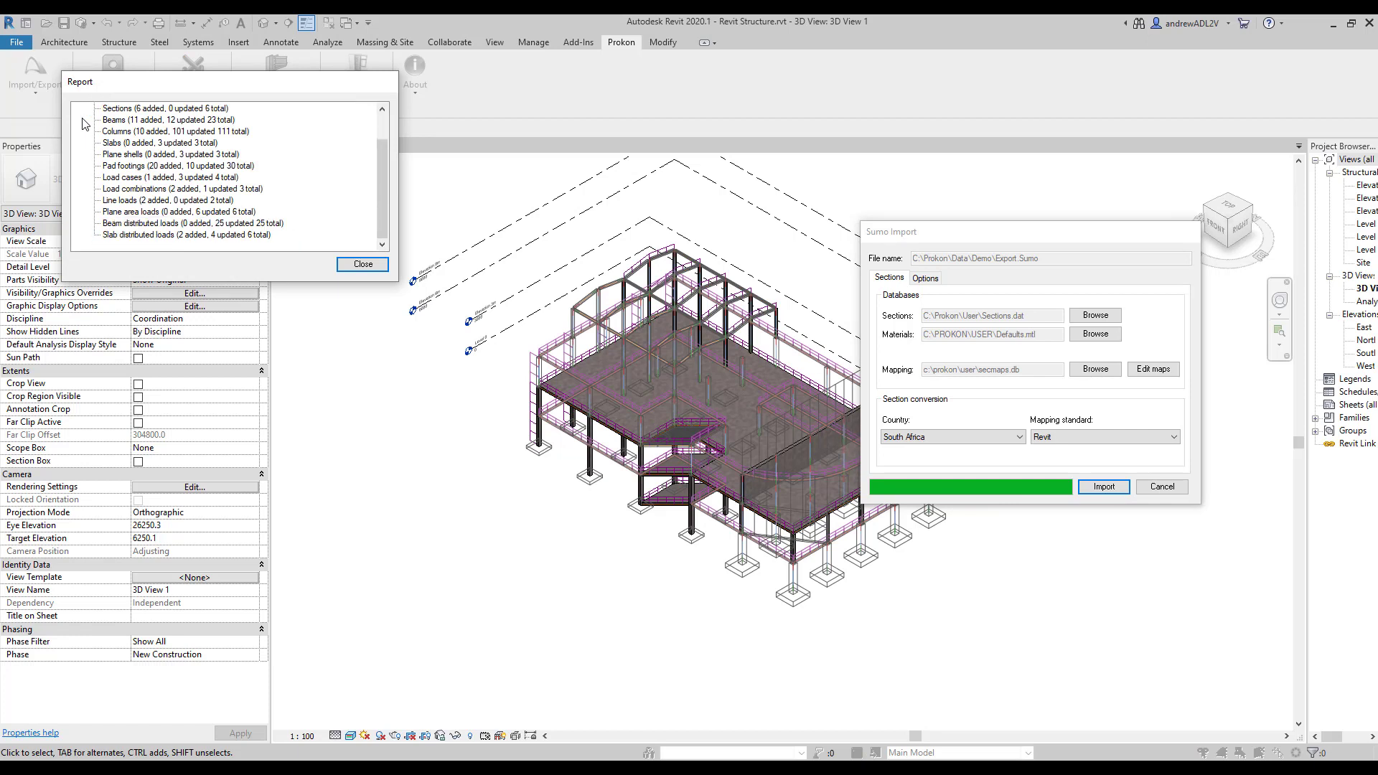
{"action": "left_click", "coordinate": [354, 267]}
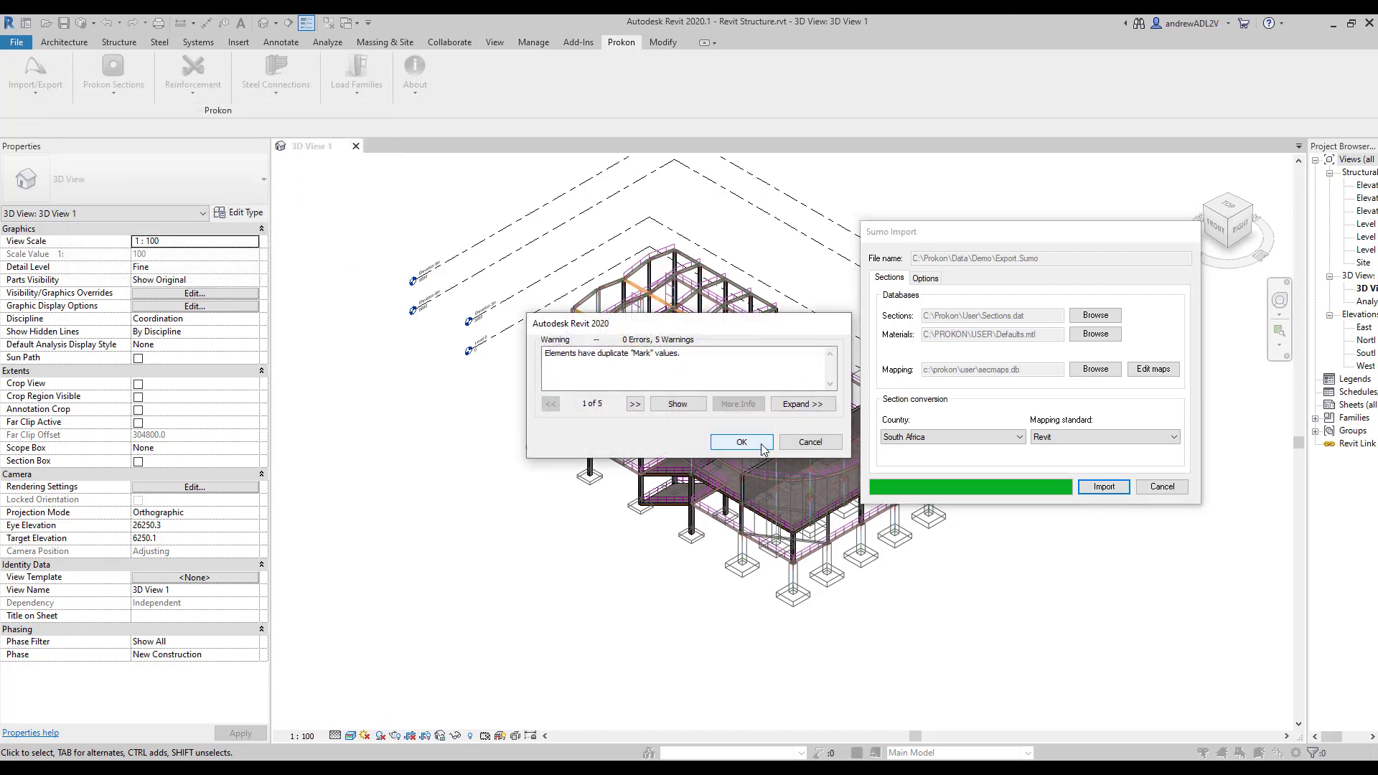
{"action": "left_click", "coordinate": [741, 442]}
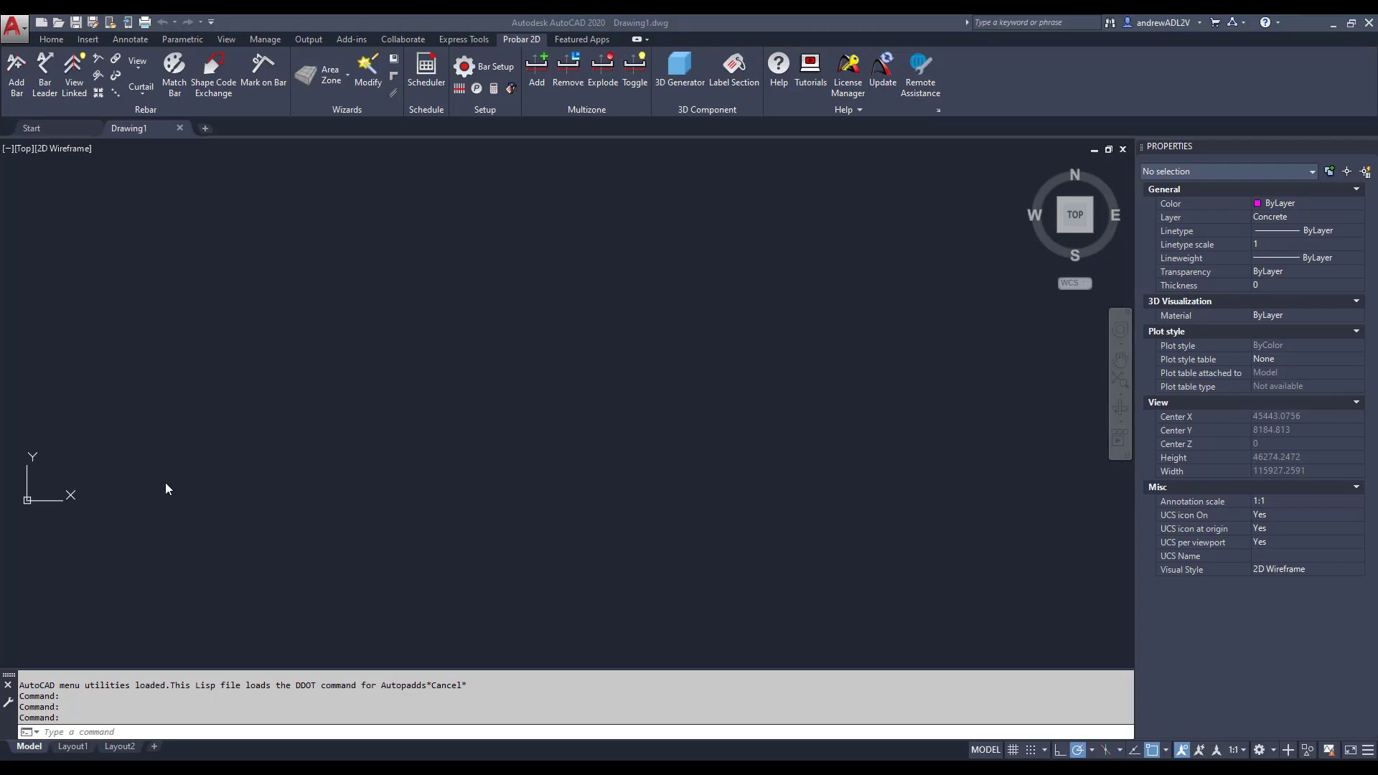
Step: Set up a shape code 35 group bar, Y16 at 250 spacing, member GroupBar
{"action": "left_click", "coordinate": [21, 84]}
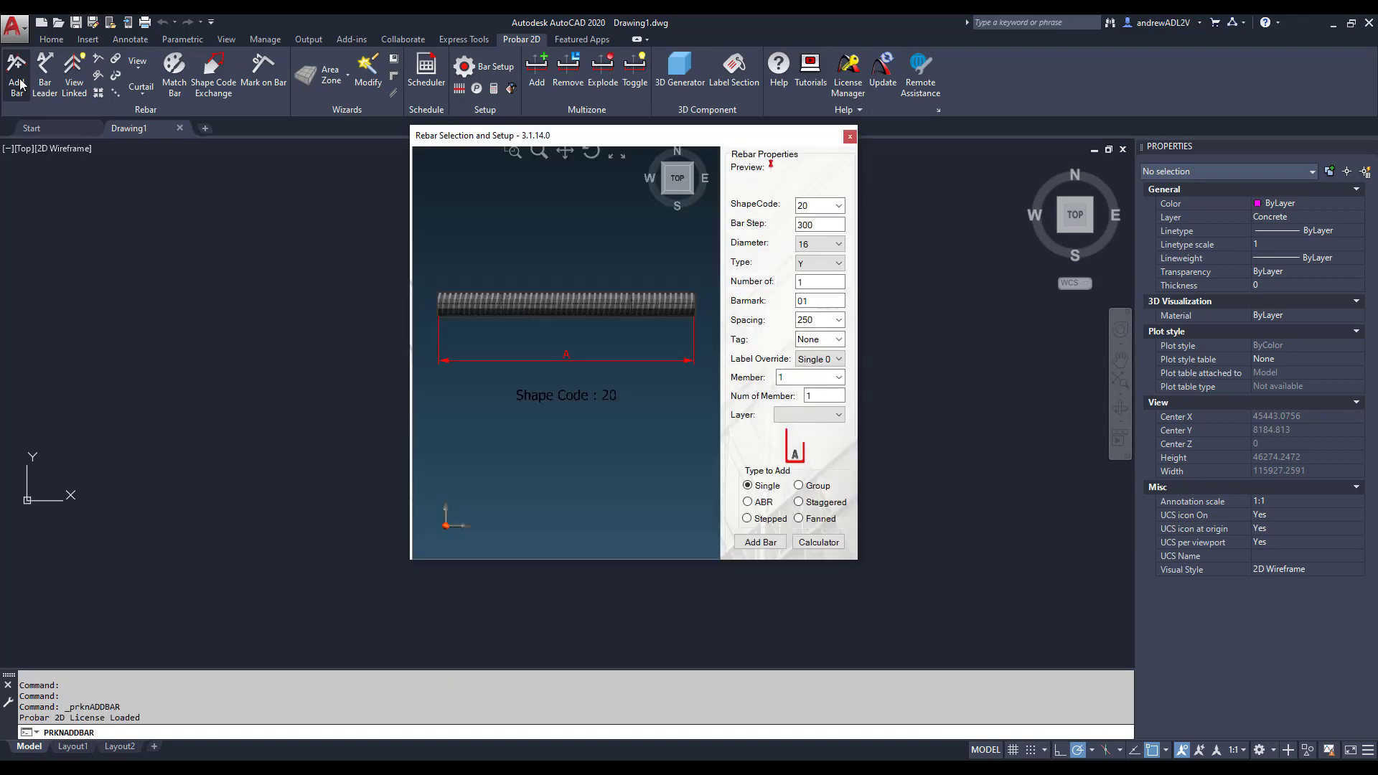
{"action": "left_click", "coordinate": [838, 206]}
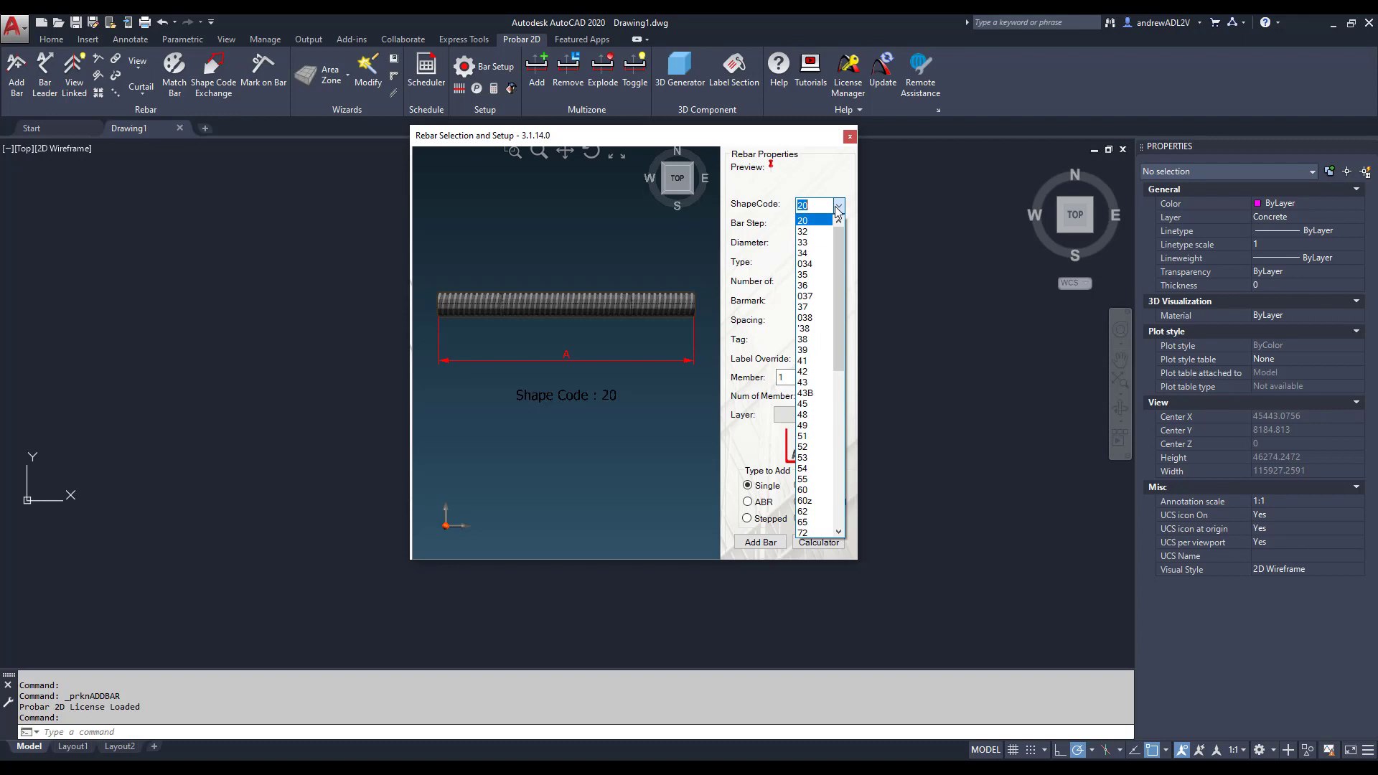
{"action": "left_click", "coordinate": [813, 280]}
{"action": "left_click", "coordinate": [798, 486]}
{"action": "double_click", "coordinate": [806, 377]}
{"action": "type", "text": "Ground"}
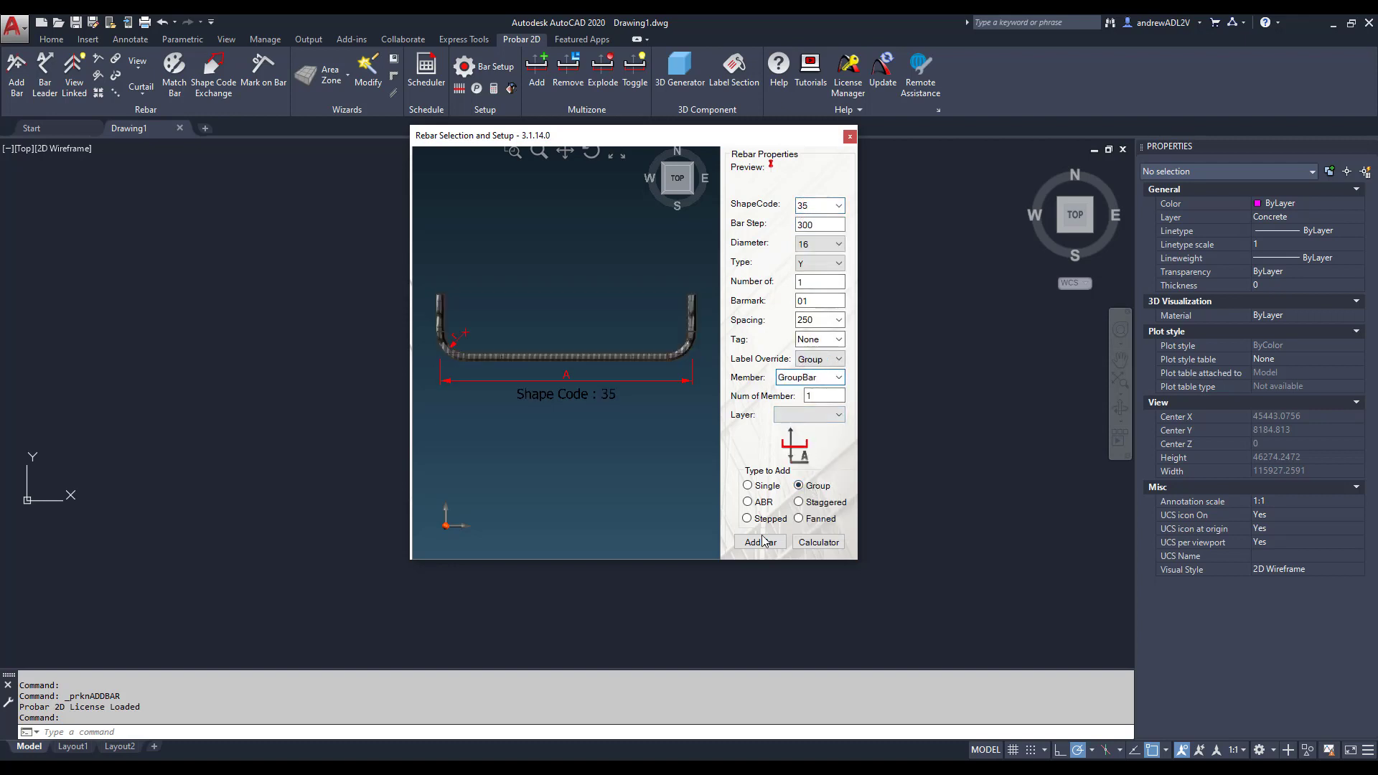
{"action": "left_click", "coordinate": [760, 542]}
Step: Place the bar with its group start and end points and leader label, reducing by cover
{"action": "left_click", "coordinate": [744, 415]}
{"action": "left_click", "coordinate": [739, 402]}
{"action": "left_click", "coordinate": [695, 394]}
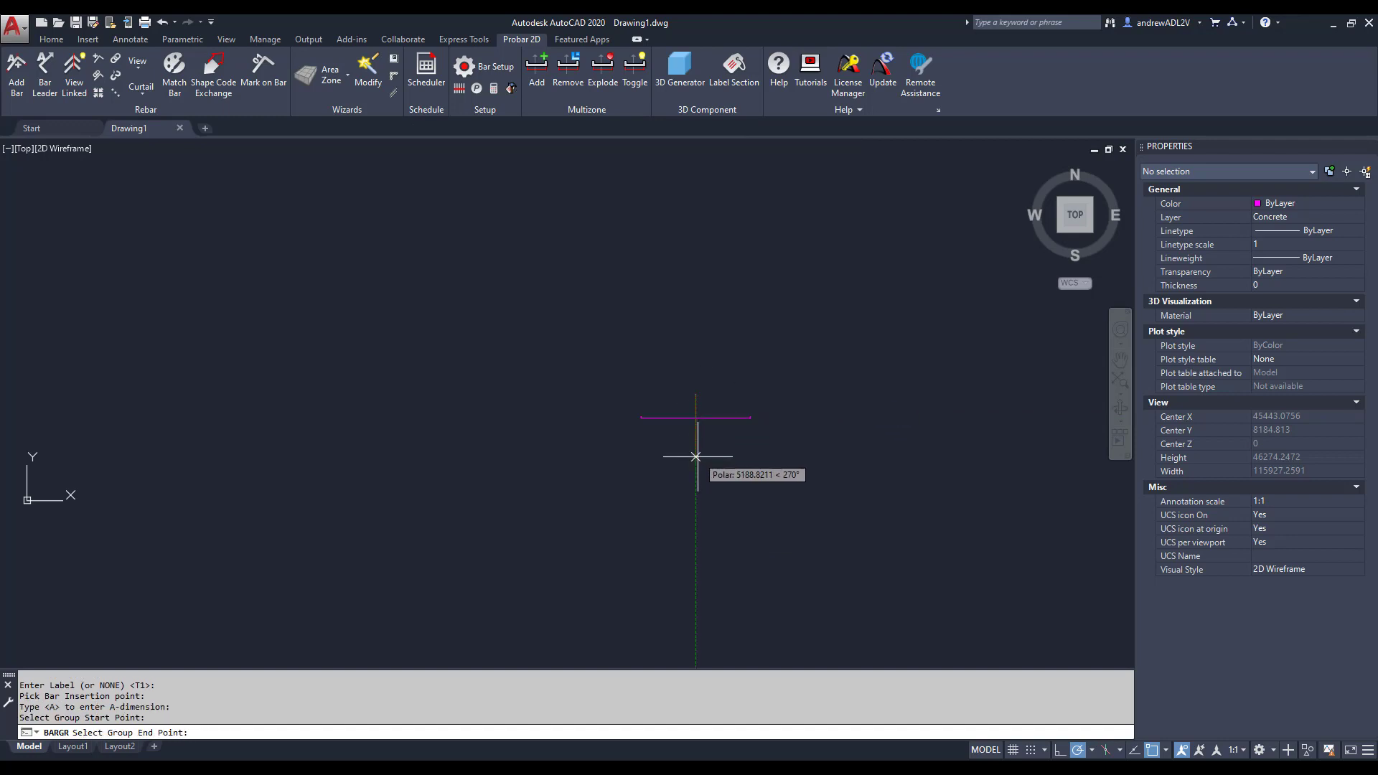
{"action": "left_click", "coordinate": [698, 456]}
{"action": "left_click", "coordinate": [716, 442]}
{"action": "key", "text": "Escape"}
{"action": "type", "text": "y"}
{"action": "key", "text": "Return"}
Step: Pan and zoom the drawing to make room for the next detail
{"action": "scroll", "coordinate": [733, 431], "scroll_direction": "up", "scroll_amount": 5}
{"action": "middle_click_drag", "start_coordinate": [732, 430], "coordinate": [630, 448]}
{"action": "key", "text": "Escape"}
{"action": "scroll", "coordinate": [631, 430], "scroll_direction": "down", "scroll_amount": 1}
{"action": "middle_click_drag", "start_coordinate": [637, 397], "coordinate": [378, 498]}
{"action": "scroll", "coordinate": [366, 498], "scroll_direction": "down", "scroll_amount": 1}
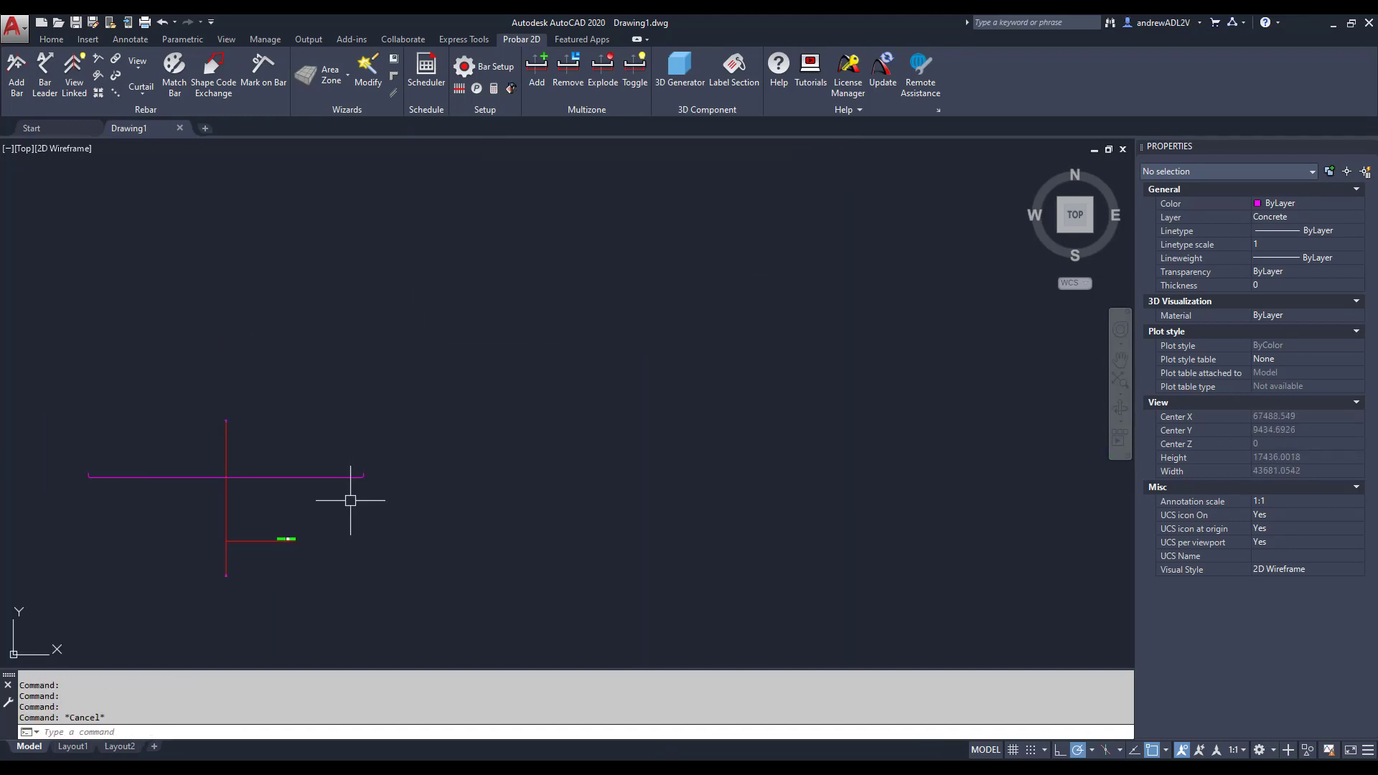
{"action": "left_click", "coordinate": [346, 79]}
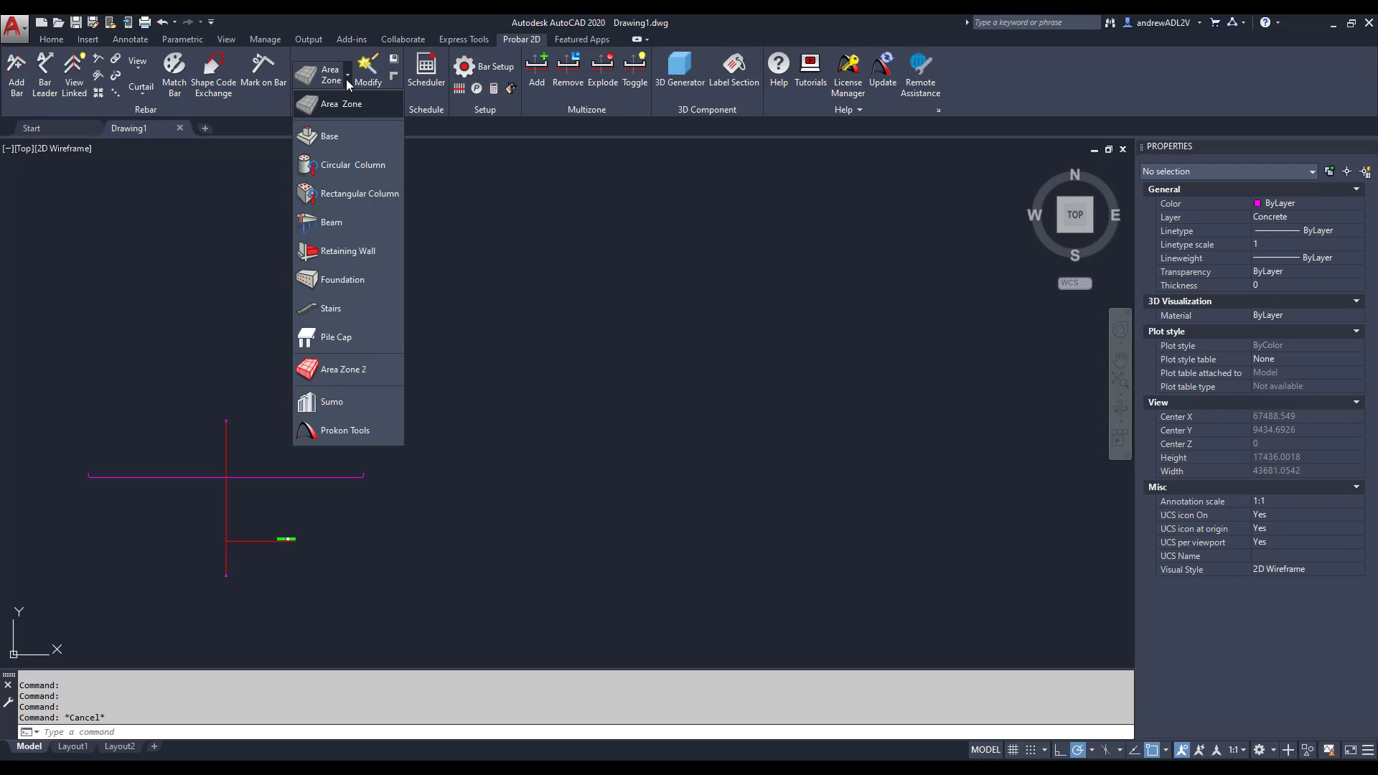
Step: Draw the Base 1 plan and section from a saved Prokon base file
{"action": "left_click", "coordinate": [343, 145]}
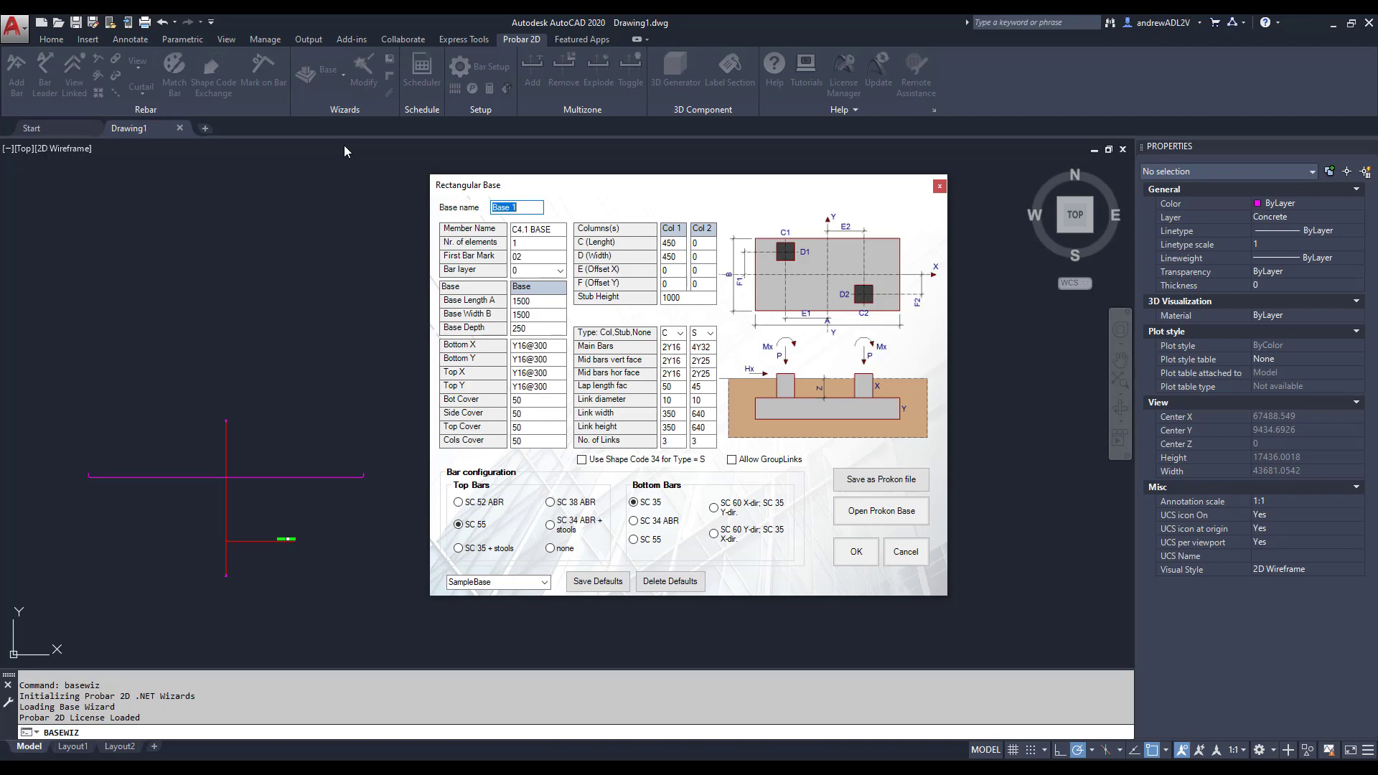
{"action": "left_click", "coordinate": [881, 510]}
{"action": "double_click", "coordinate": [701, 356]}
{"action": "left_click", "coordinate": [850, 552]}
{"action": "left_click", "coordinate": [722, 430]}
{"action": "scroll", "coordinate": [855, 380], "scroll_direction": "up", "scroll_amount": 4}
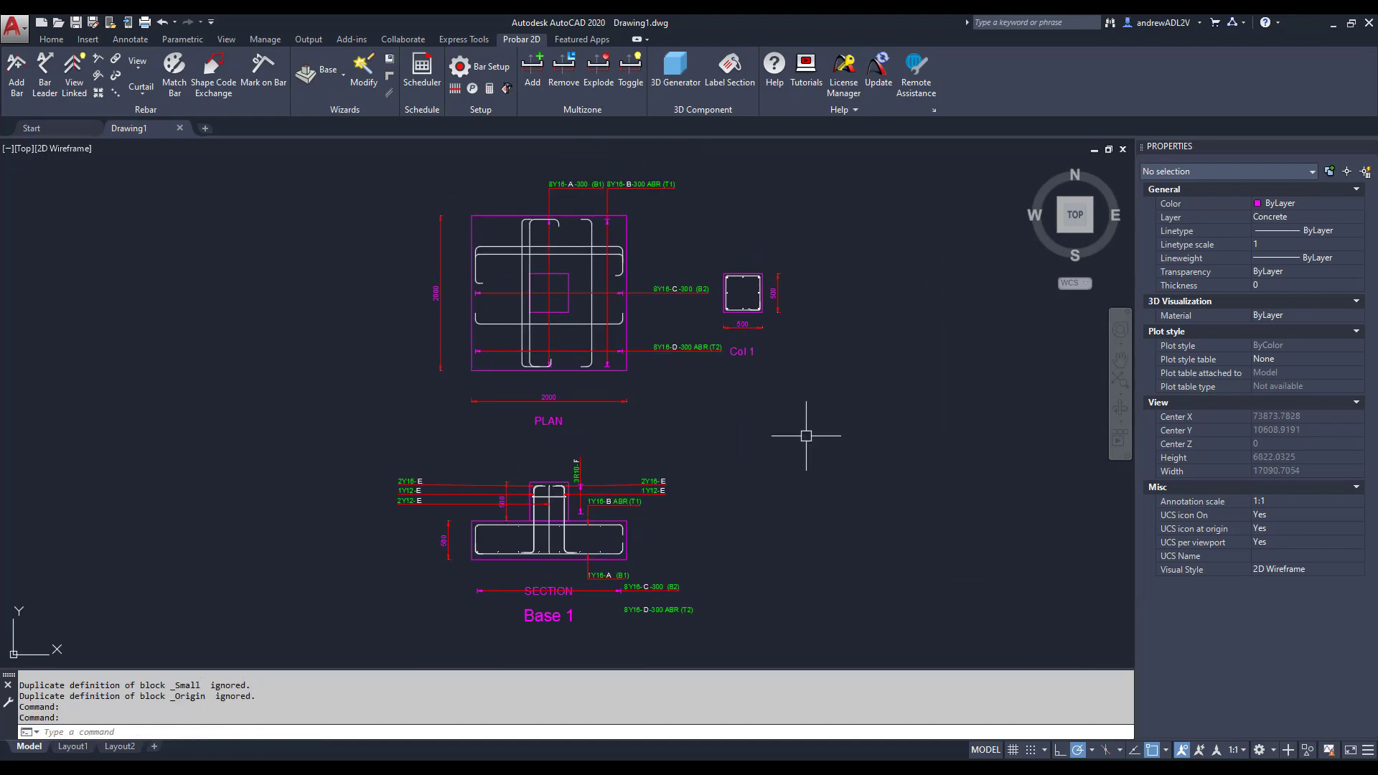
{"action": "scroll", "coordinate": [729, 440], "scroll_direction": "down", "scroll_amount": 2}
{"action": "middle_click_drag", "start_coordinate": [729, 440], "coordinate": [372, 447]}
Step: Draw the Column 1 elevation and section from a saved Prokon column file
{"action": "left_click", "coordinate": [343, 73]}
{"action": "left_click", "coordinate": [341, 200]}
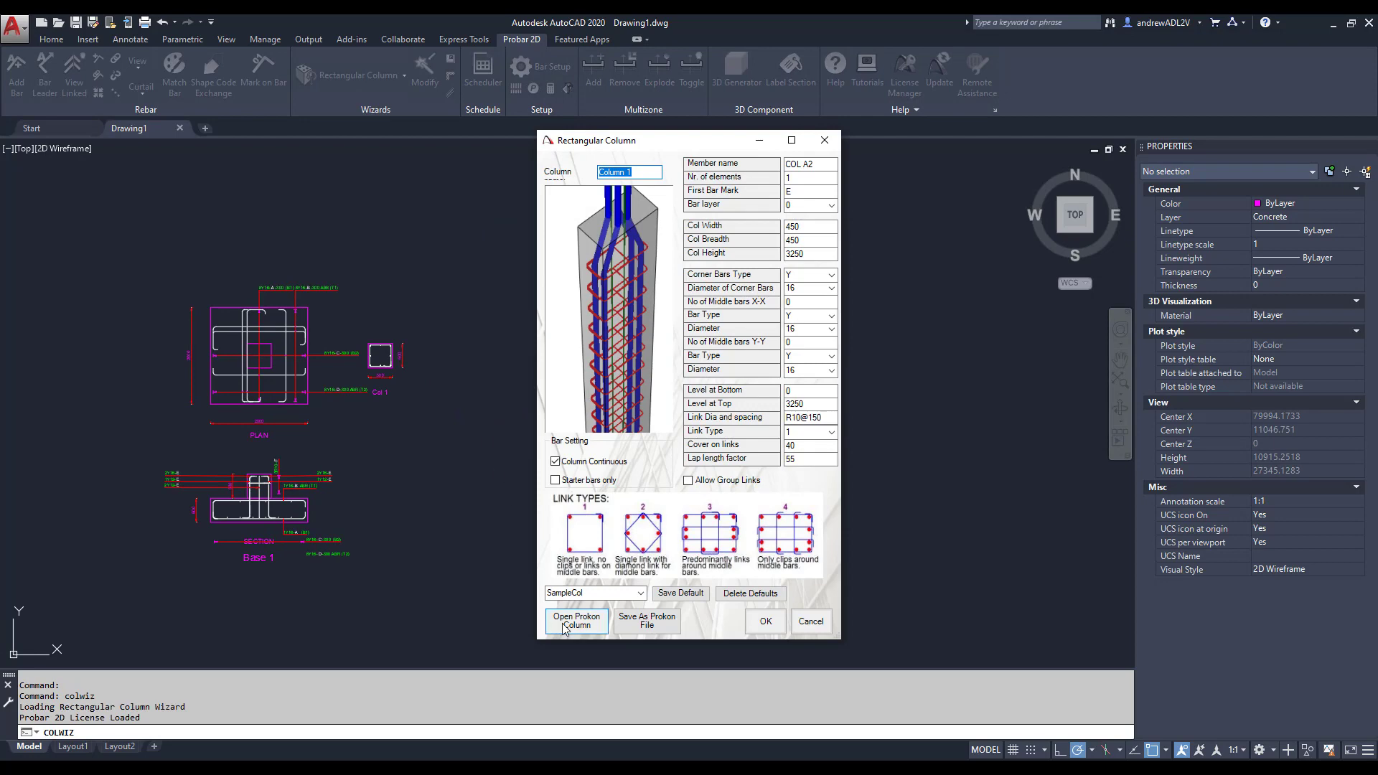
{"action": "left_click", "coordinate": [565, 622]}
{"action": "double_click", "coordinate": [699, 254]}
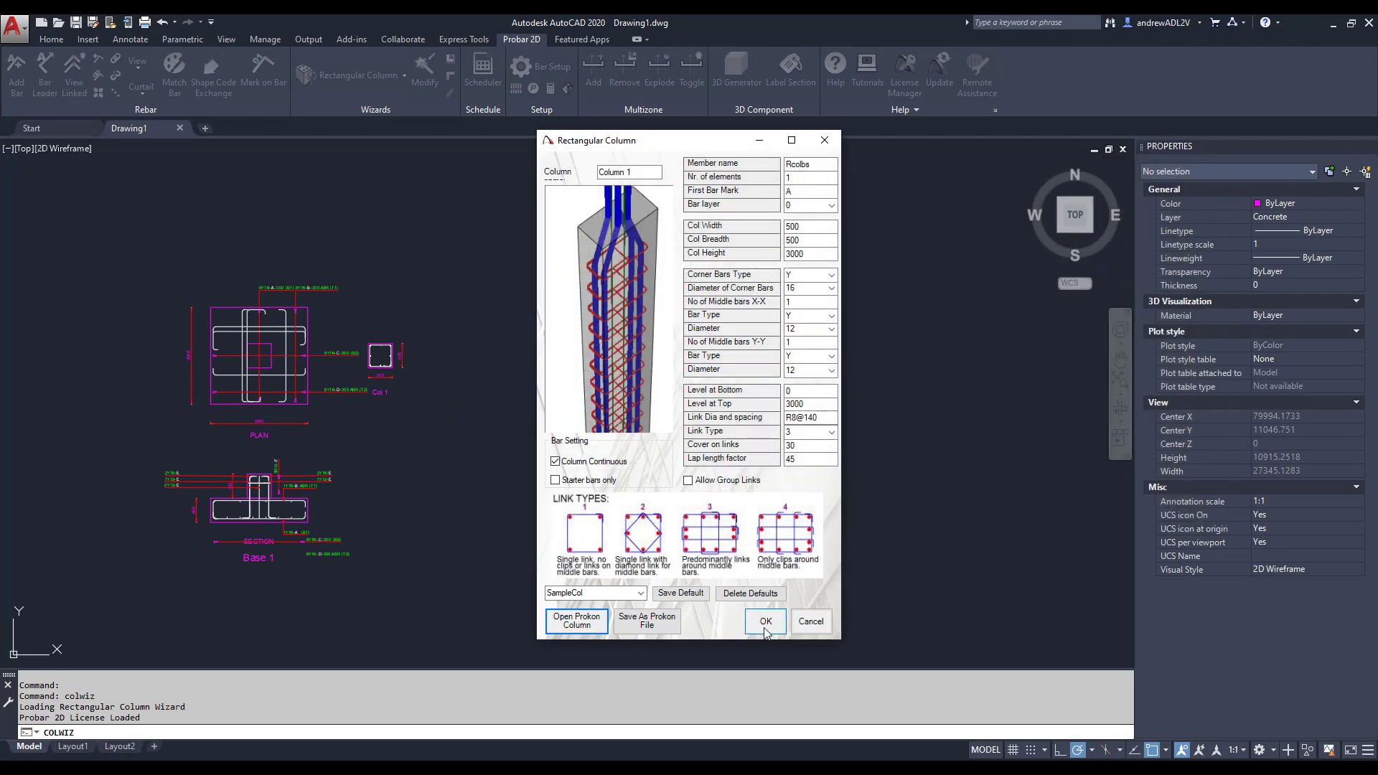
{"action": "left_click", "coordinate": [765, 622]}
{"action": "left_click", "coordinate": [653, 541]}
{"action": "scroll", "coordinate": [631, 563], "scroll_direction": "up", "scroll_amount": 2}
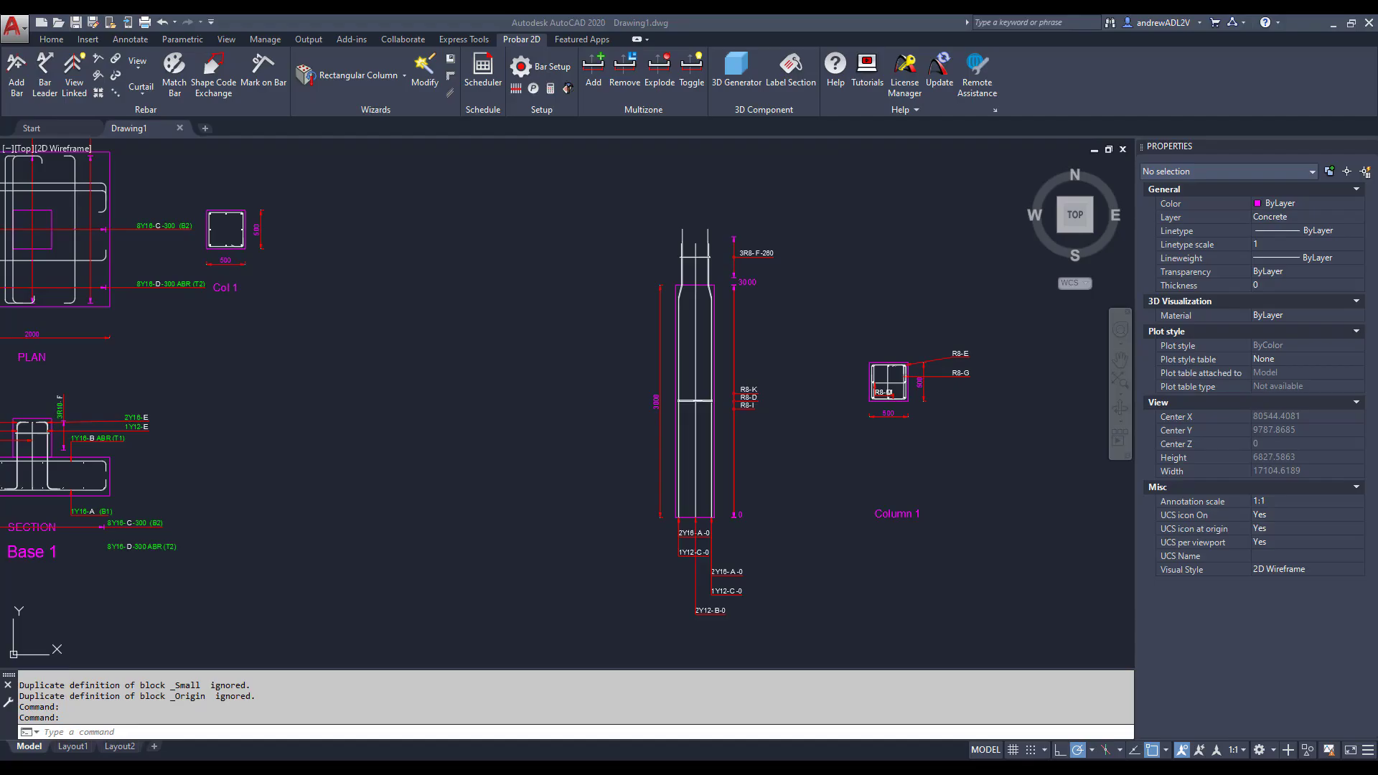
Step: Start the Sumo slab converter and browse for the Sumo file
{"action": "left_click", "coordinate": [404, 75]}
{"action": "left_click", "coordinate": [361, 277]}
{"action": "left_click", "coordinate": [300, 457]}
Step: Import the Slab 9m Asx Bottom contour for combination C1 with its legend
{"action": "double_click", "coordinate": [286, 230]}
{"action": "left_click", "coordinate": [245, 514]}
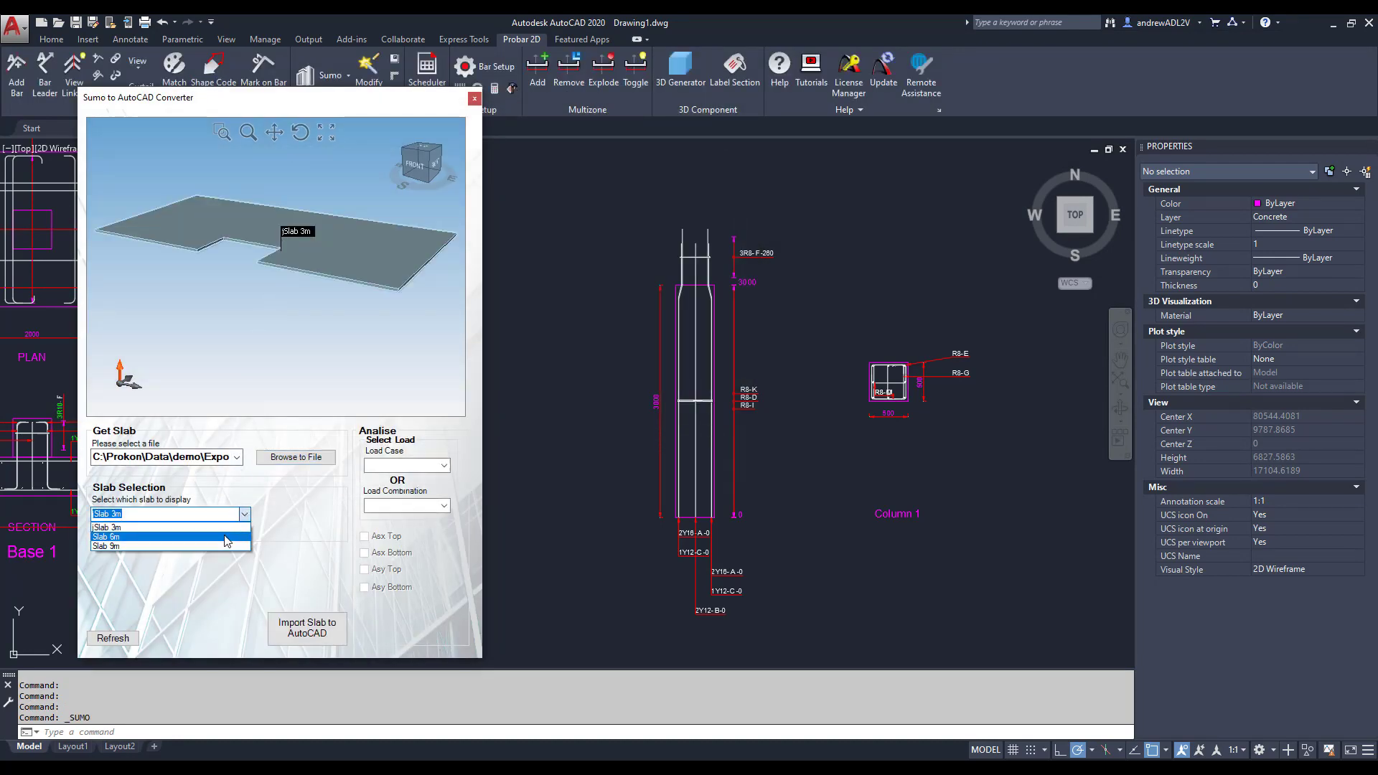
{"action": "left_click", "coordinate": [230, 545]}
{"action": "left_click", "coordinate": [442, 506]}
{"action": "left_click", "coordinate": [441, 518]}
{"action": "left_click", "coordinate": [365, 553]}
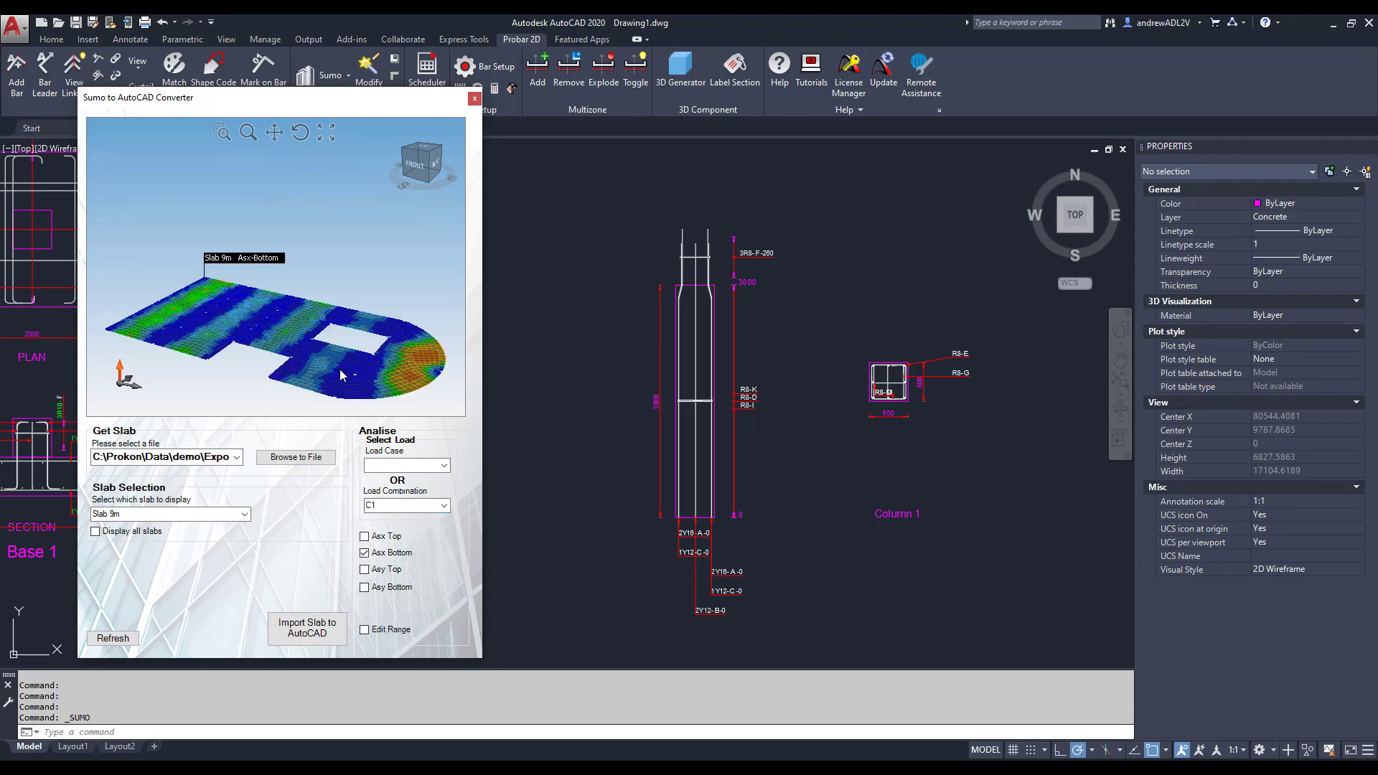
{"action": "scroll", "coordinate": [526, 413], "scroll_direction": "down", "scroll_amount": 5}
{"action": "left_click", "coordinate": [308, 629]}
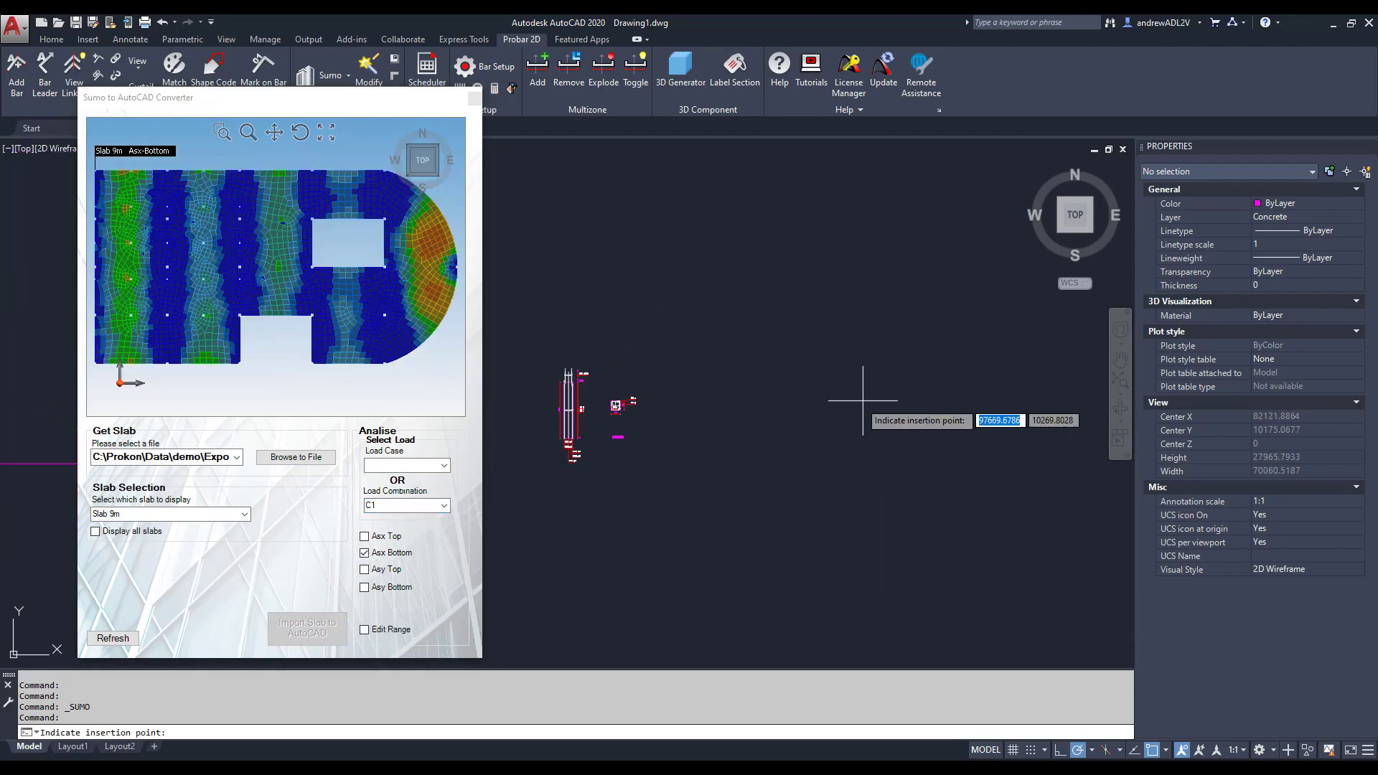
Step: Cover the slab outline, opening and gridlines with Y16@300 bottom bar zones, member Slab3
{"action": "middle_click_drag", "start_coordinate": [896, 385], "coordinate": [368, 490]}
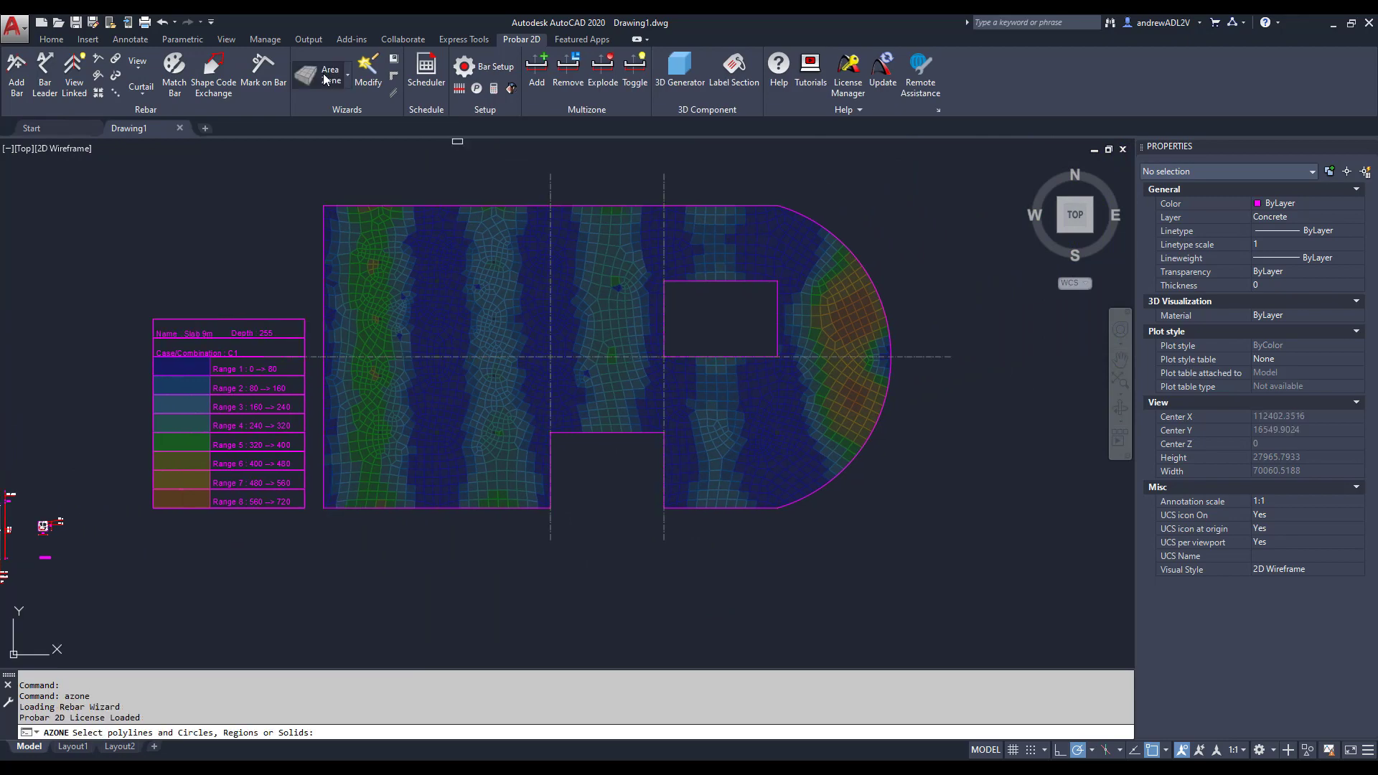
{"action": "left_click", "coordinate": [614, 206]}
{"action": "left_click", "coordinate": [707, 281]}
{"action": "key", "text": "Return"}
{"action": "left_click", "coordinate": [691, 186]}
{"action": "left_click", "coordinate": [540, 189]}
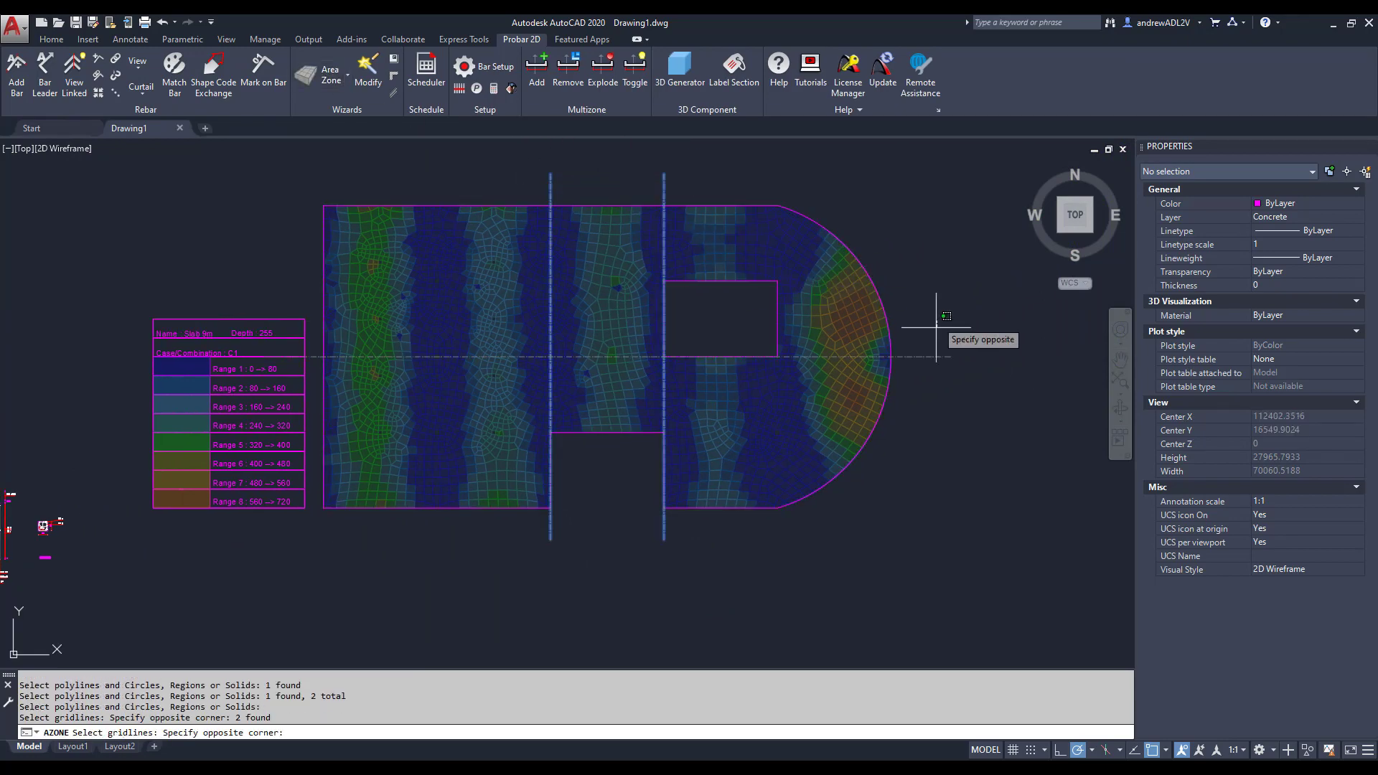
{"action": "left_click", "coordinate": [954, 307]}
{"action": "left_click", "coordinate": [918, 392]}
{"action": "key", "text": "Return"}
{"action": "left_click_drag", "start_coordinate": [748, 503], "coordinate": [681, 506]}
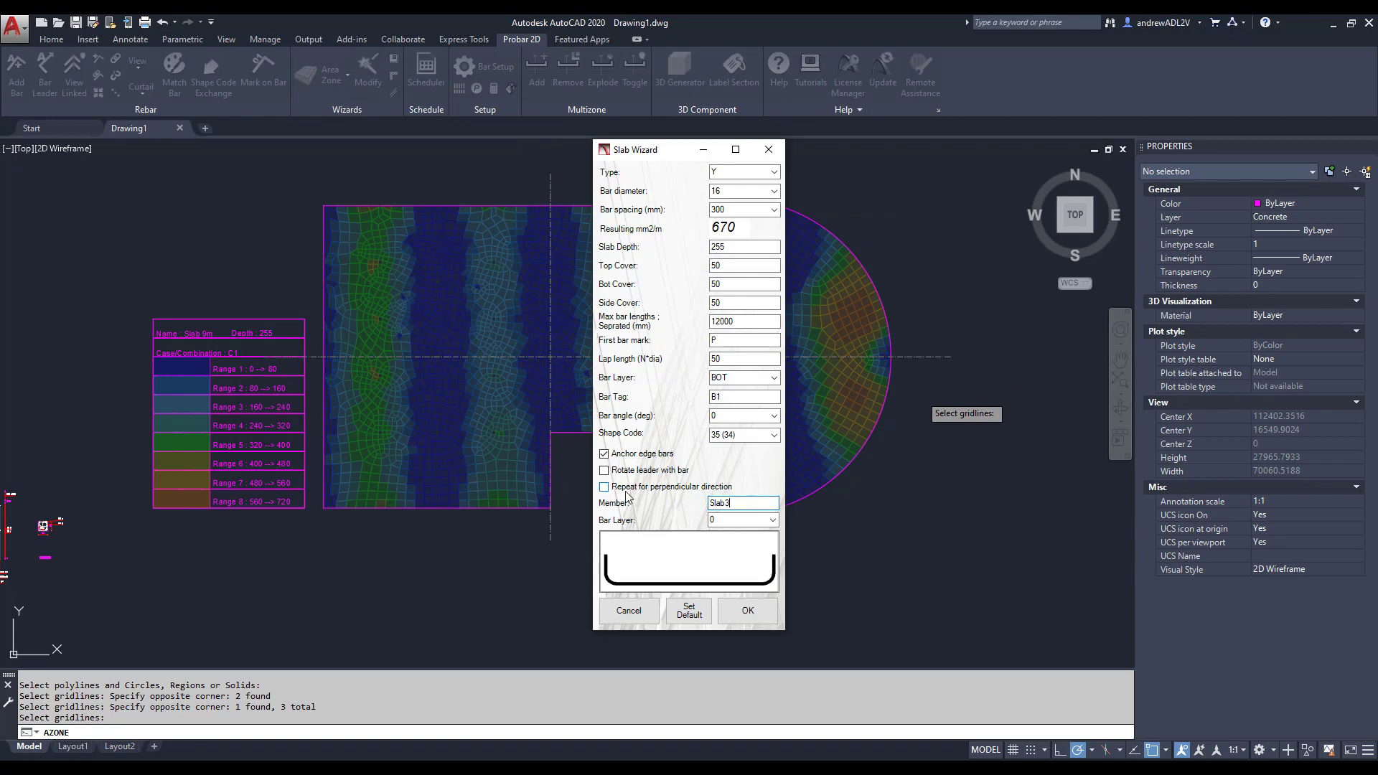
{"action": "left_click", "coordinate": [741, 609]}
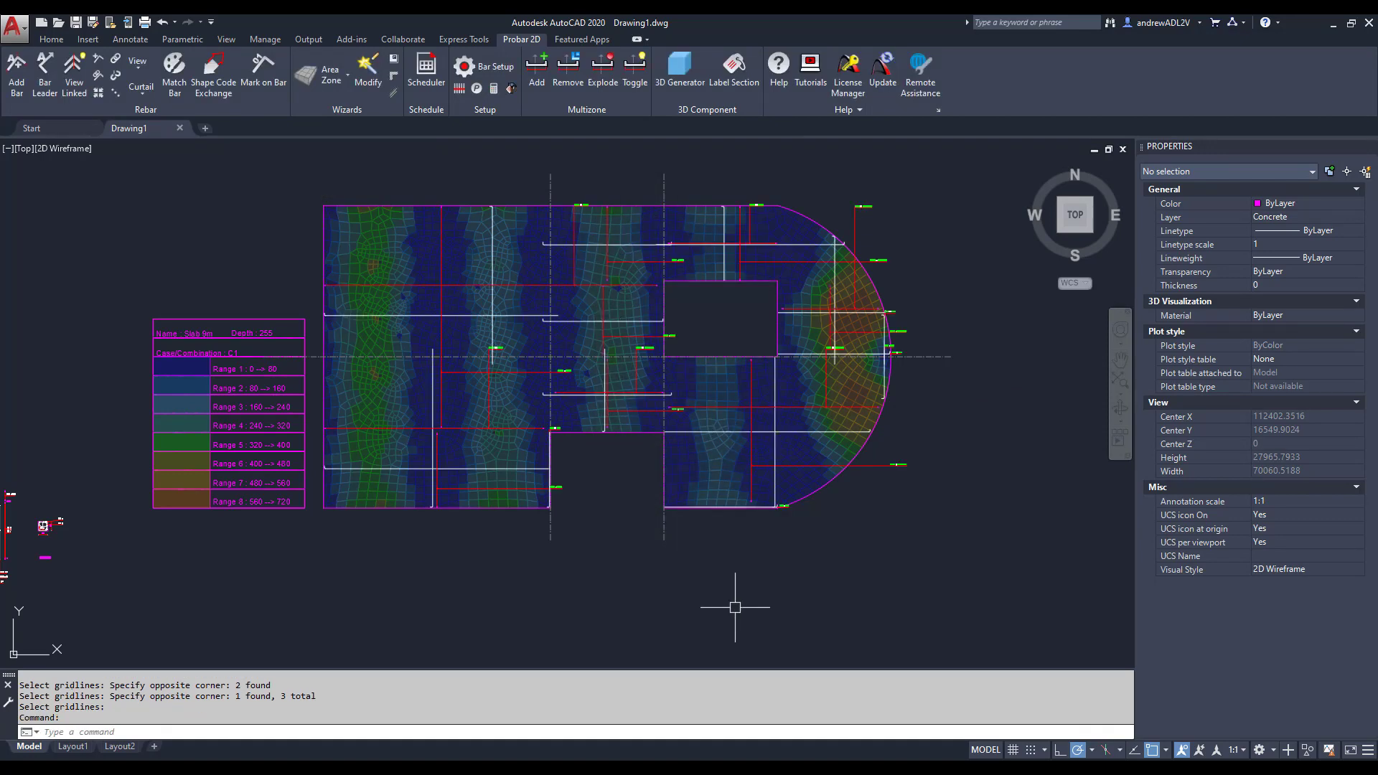
{"action": "left_click", "coordinate": [459, 95]}
Step: Open the Scheduler listing BaseB5, GroupBar, Rcolbs and Slab3 bar schedules
{"action": "left_click", "coordinate": [459, 95]}
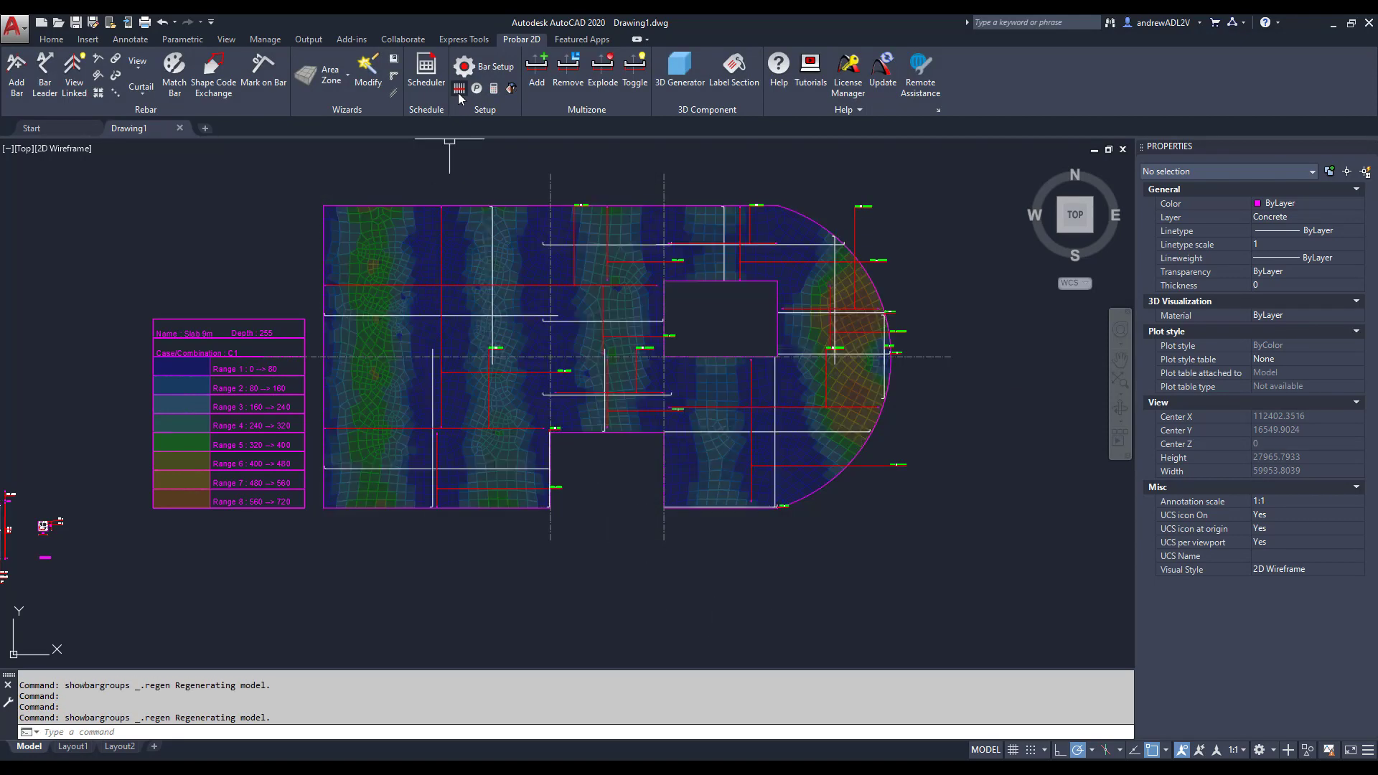
{"action": "scroll", "coordinate": [594, 539], "scroll_direction": "down", "scroll_amount": 4}
{"action": "middle_click_drag", "start_coordinate": [594, 539], "coordinate": [320, 351]}
{"action": "left_click", "coordinate": [428, 89]}
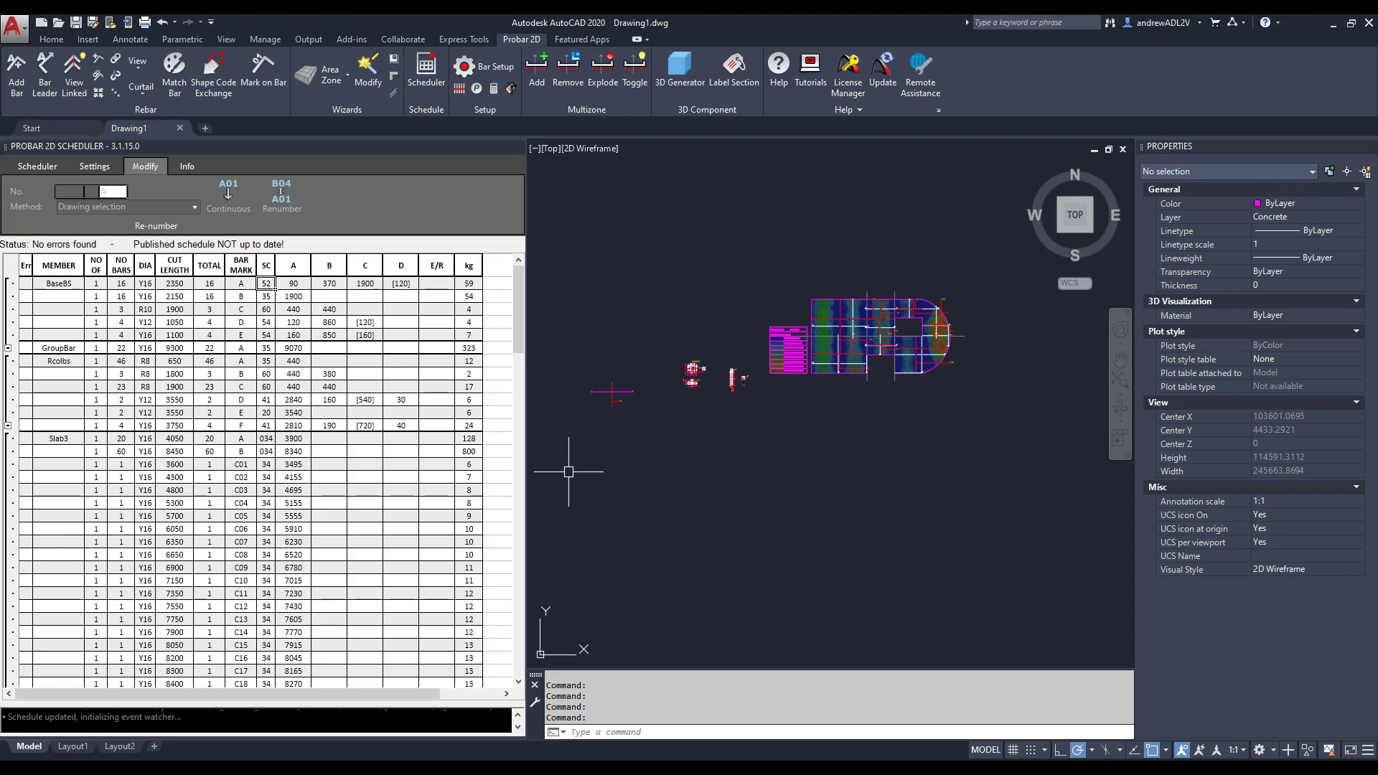
{"action": "left_click", "coordinate": [37, 166]}
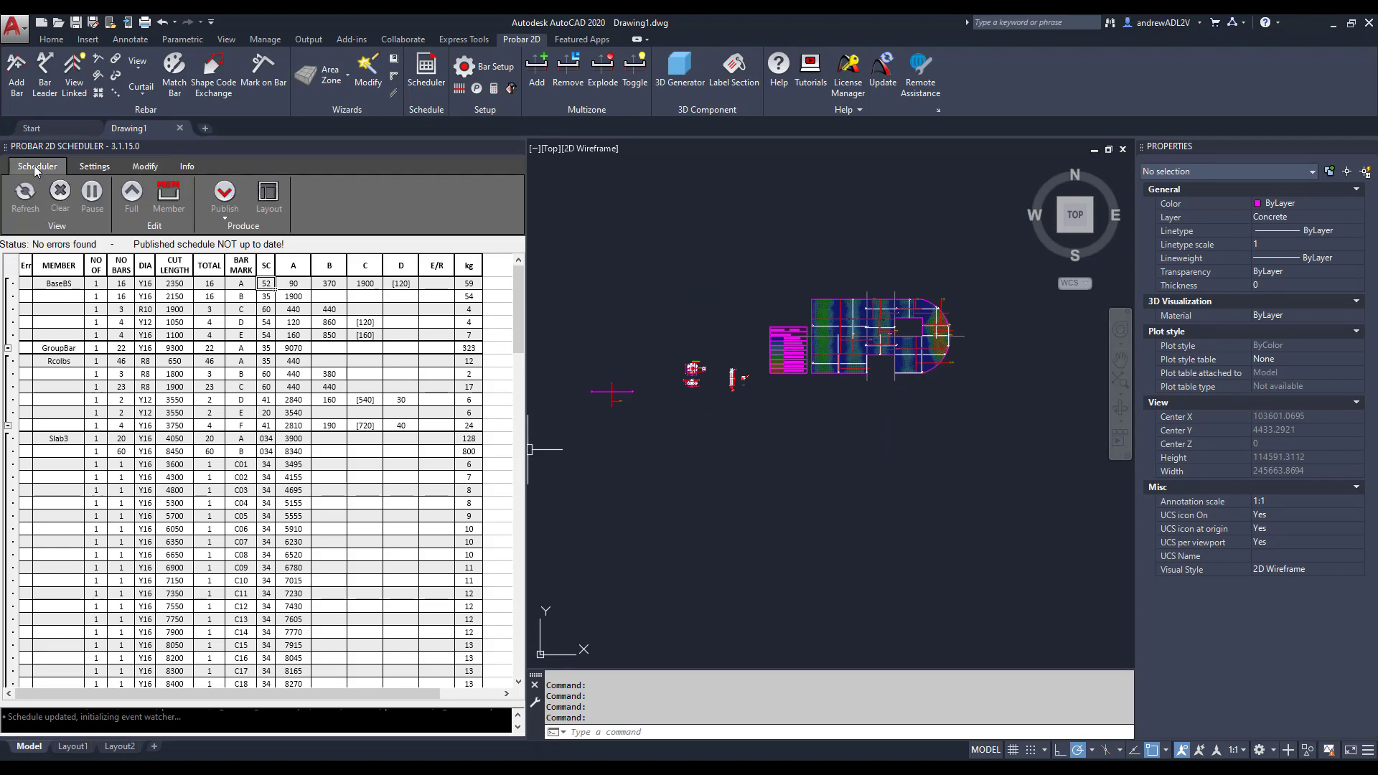